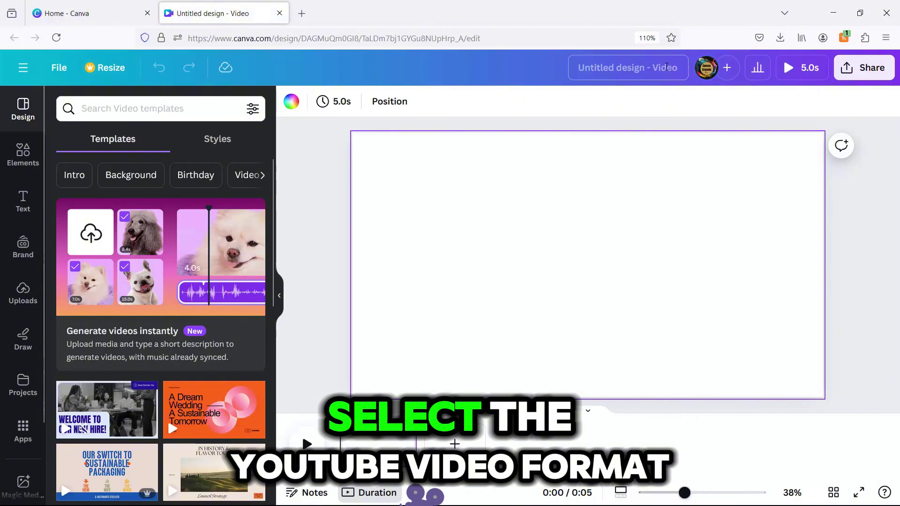
- Name the untitled video design "Canva Animation"
{"action": "type", "text": "Ca"}
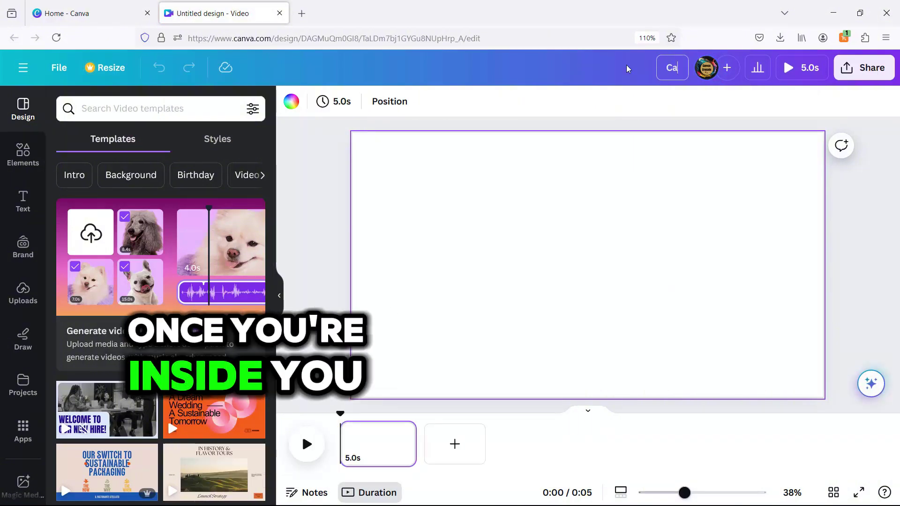
{"action": "type", "text": "nva Animation"}
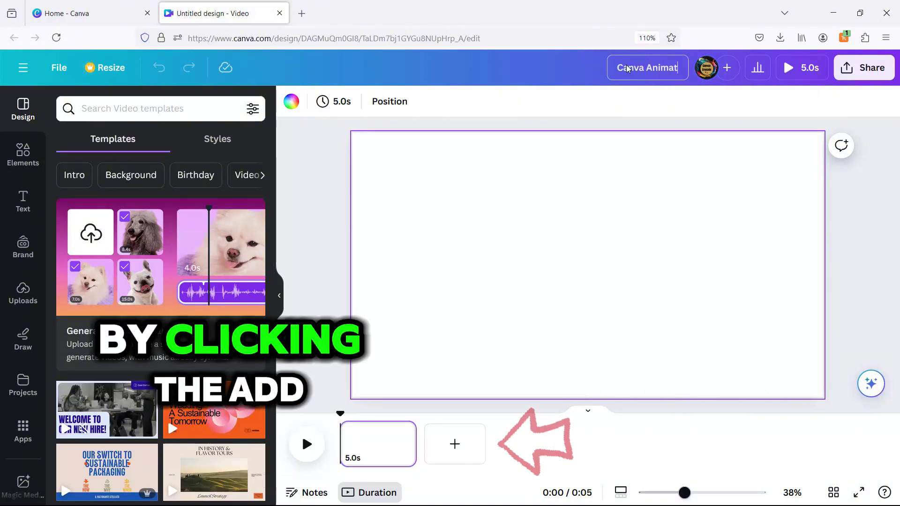
{"action": "key", "text": "Return"}
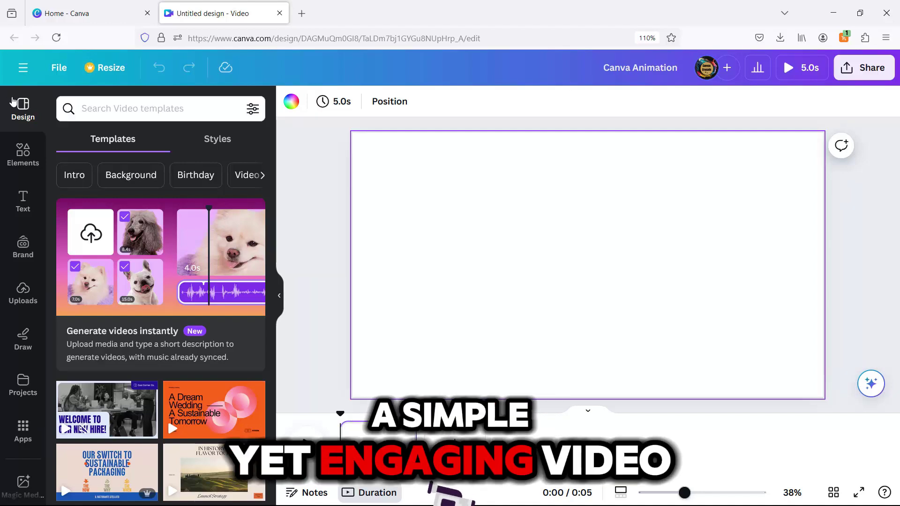
- Search the elements library for "City park landscape" and show all matching graphics
{"action": "left_click", "coordinate": [23, 154]}
{"action": "left_click", "coordinate": [103, 104]}
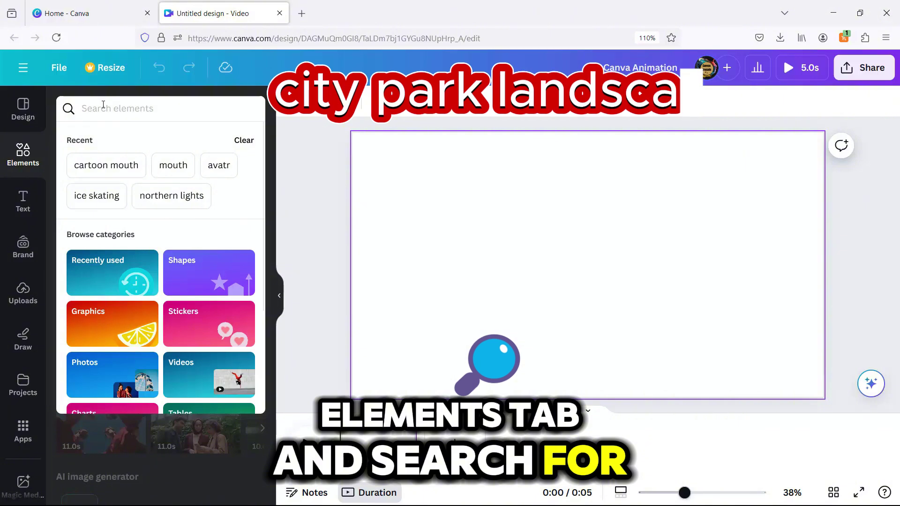
{"action": "type", "text": "c"}
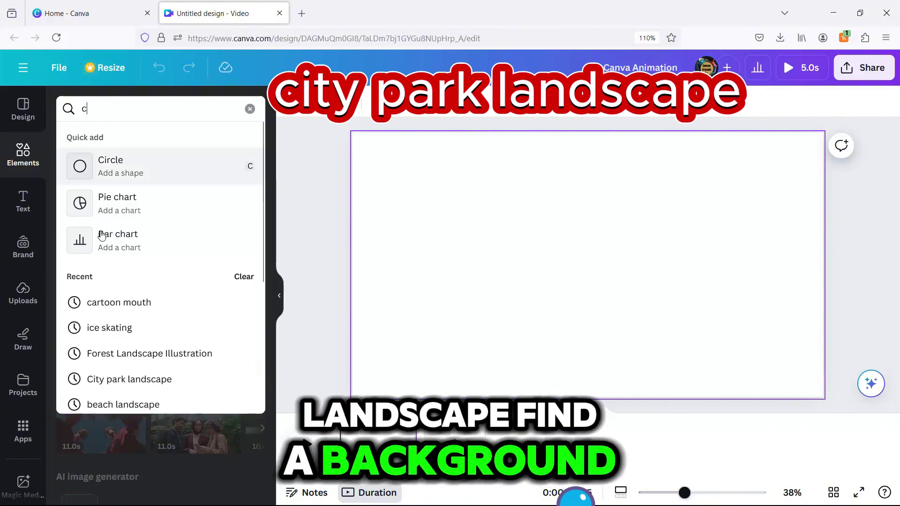
{"action": "left_click", "coordinate": [123, 380]}
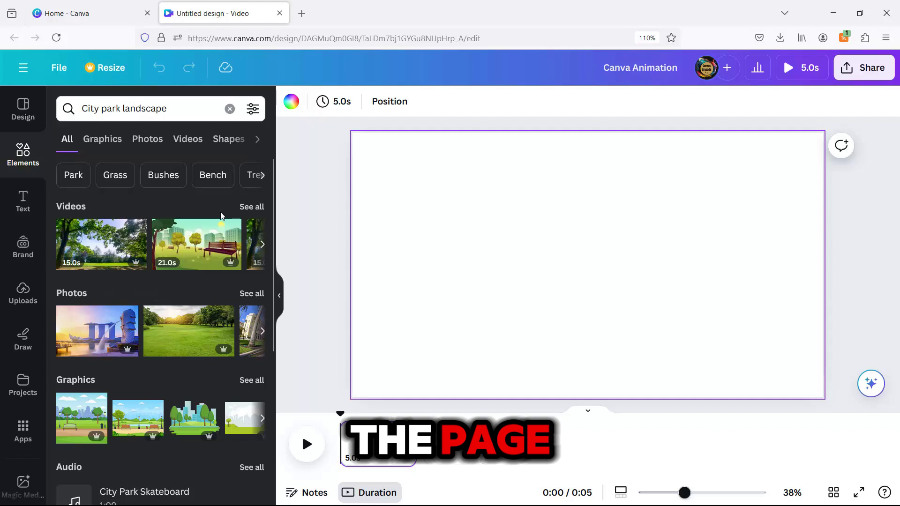
{"action": "left_click", "coordinate": [250, 381]}
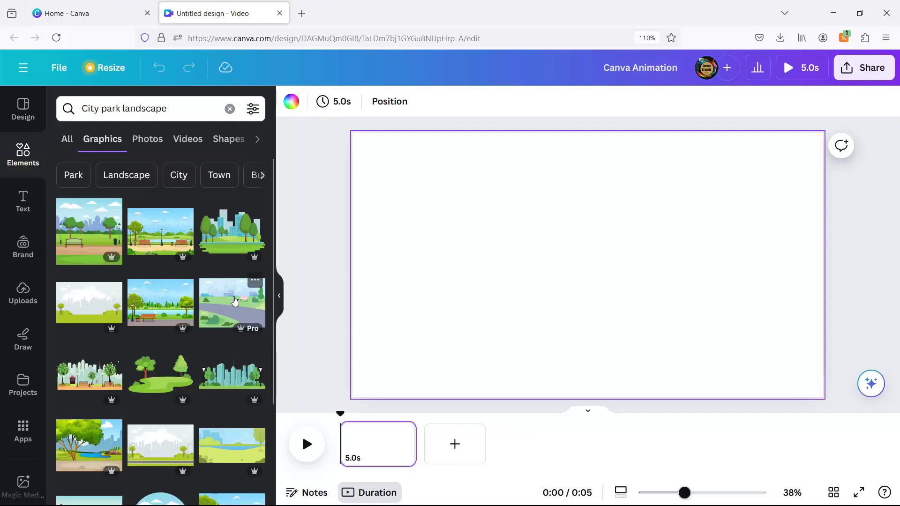
- Add the city park graphic with the bench and lake, enlarge it to the full page width of 1,920, and align its lower edge with the page
{"action": "left_click", "coordinate": [151, 307]}
{"action": "left_click_drag", "start_coordinate": [437, 370], "coordinate": [338, 415]}
{"action": "left_click_drag", "start_coordinate": [739, 159], "coordinate": [846, 126]}
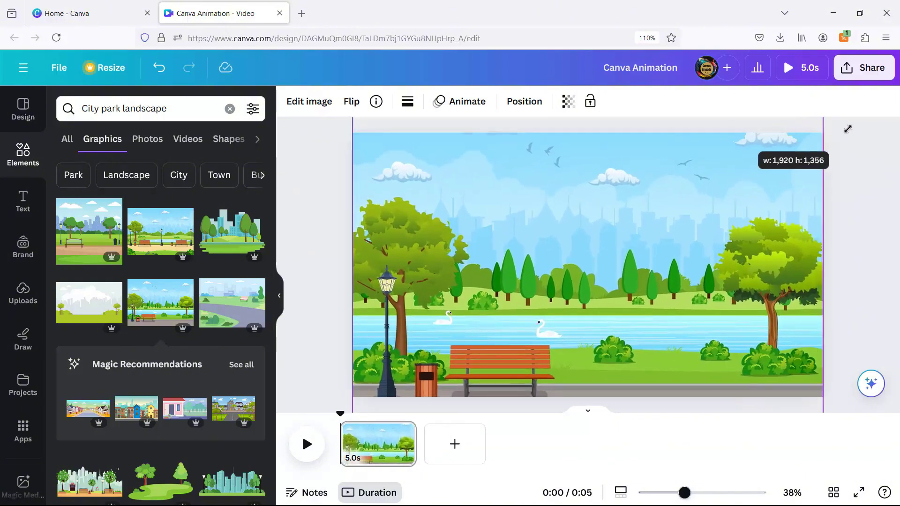
{"action": "left_click_drag", "start_coordinate": [628, 310], "coordinate": [633, 276]}
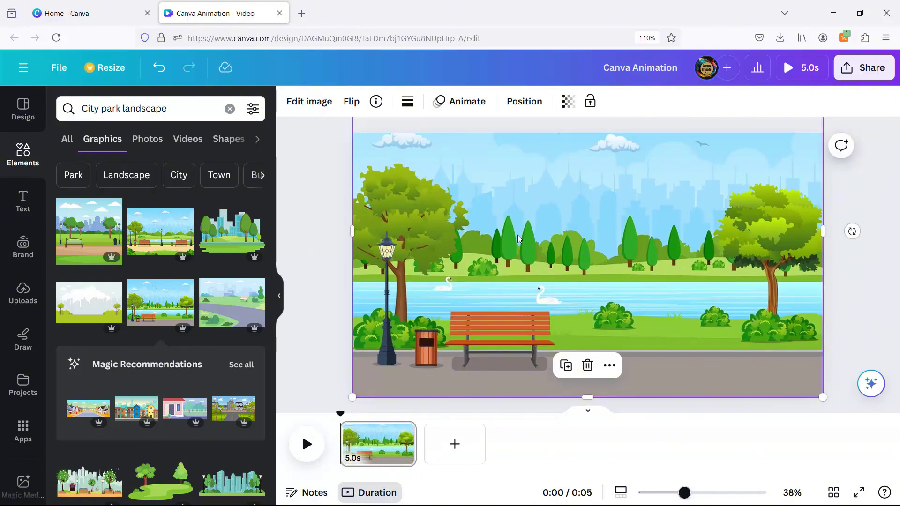
- Duplicate the park landscape over the original, slightly offset, and separate both swans from the copy with Magic Grab
{"action": "left_click", "coordinate": [566, 365]}
{"action": "mouse_move", "coordinate": [552, 286]}
{"action": "left_mouse_down"}
{"action": "mouse_move", "coordinate": [568, 287]}
{"action": "mouse_move", "coordinate": [587, 305]}
{"action": "mouse_move", "coordinate": [568, 282]}
{"action": "left_mouse_up"}
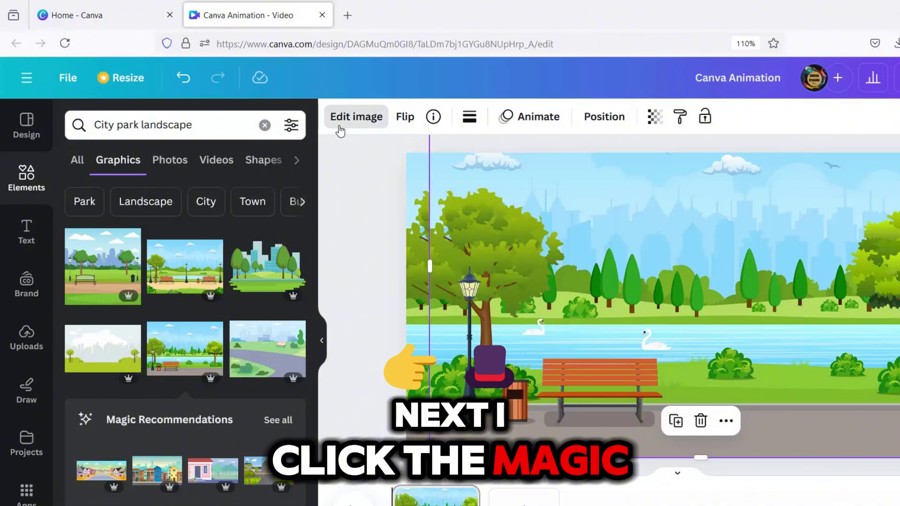
{"action": "left_click", "coordinate": [328, 108]}
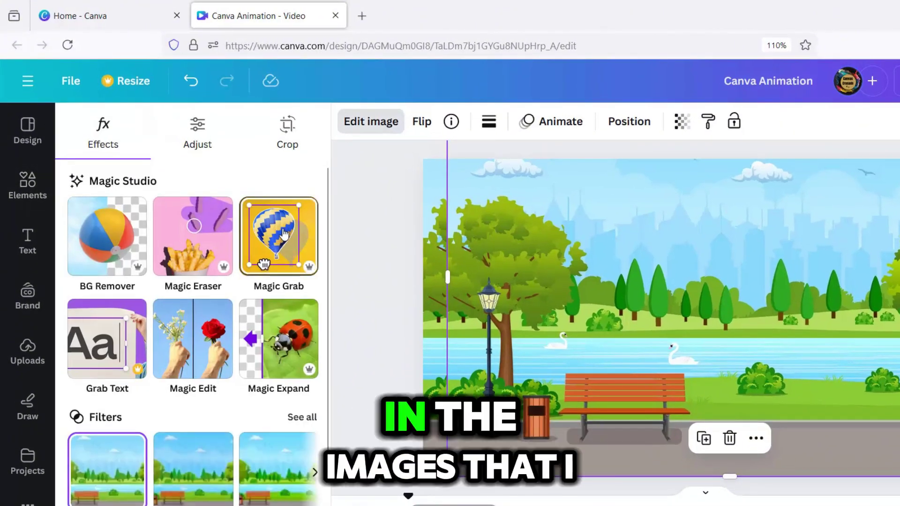
{"action": "left_click", "coordinate": [281, 232]}
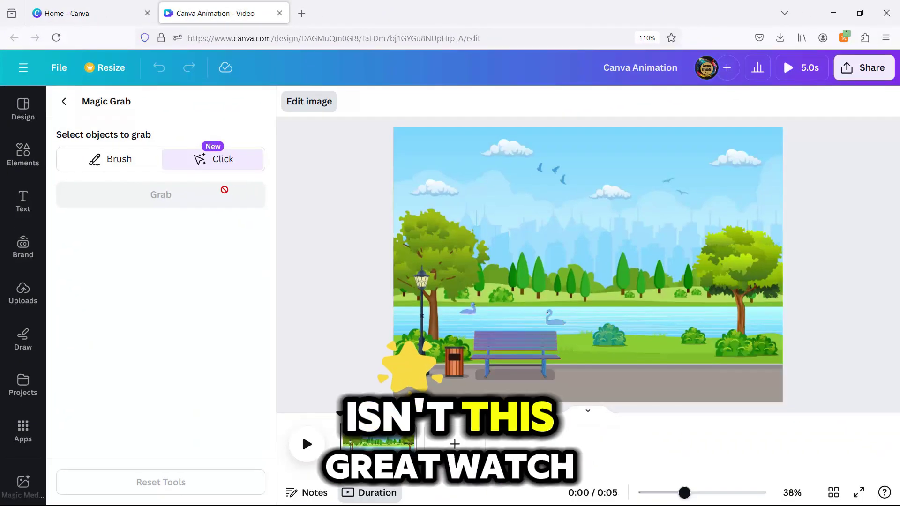
{"action": "left_click", "coordinate": [471, 318]}
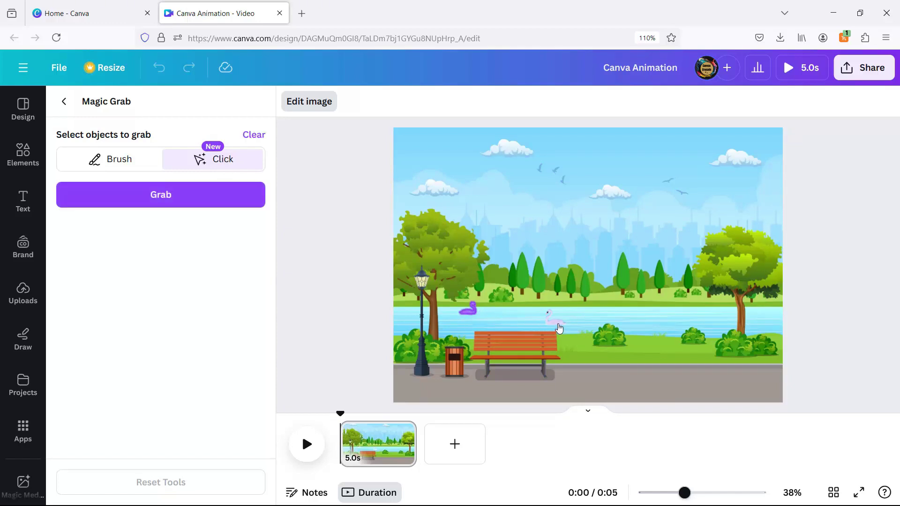
{"action": "left_click", "coordinate": [164, 195]}
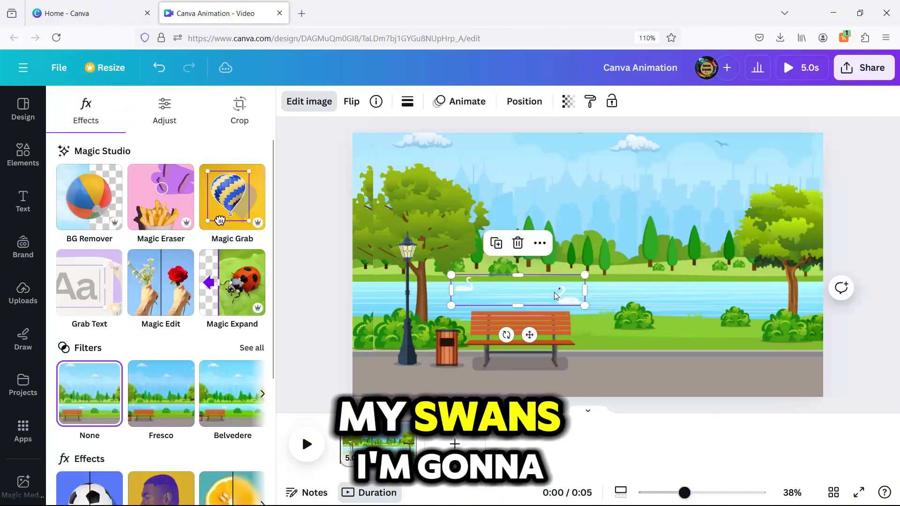
- Duplicate the grabbed swans, crop the original to the left swan and the copy to the right swan, and place the latter on the lake's right side
{"action": "left_click", "coordinate": [496, 243]}
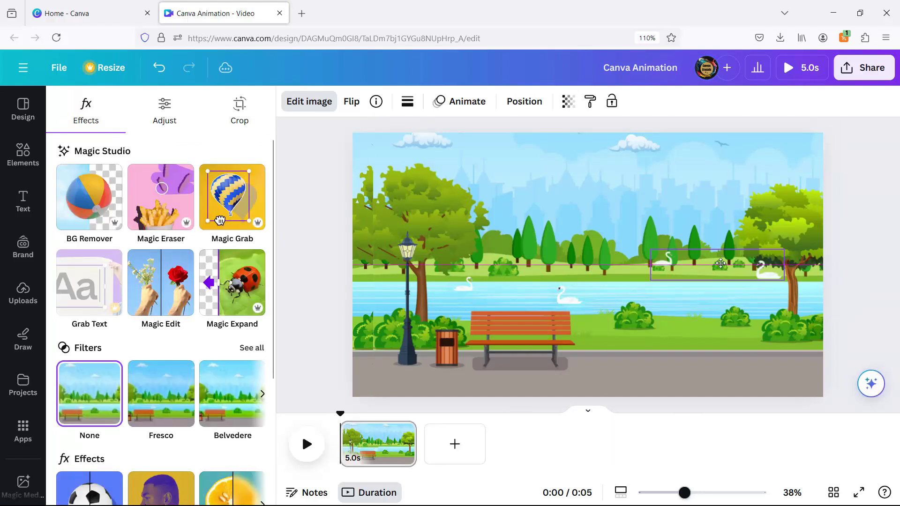
{"action": "left_click", "coordinate": [538, 293]}
{"action": "left_click_drag", "start_coordinate": [585, 290], "coordinate": [489, 296]}
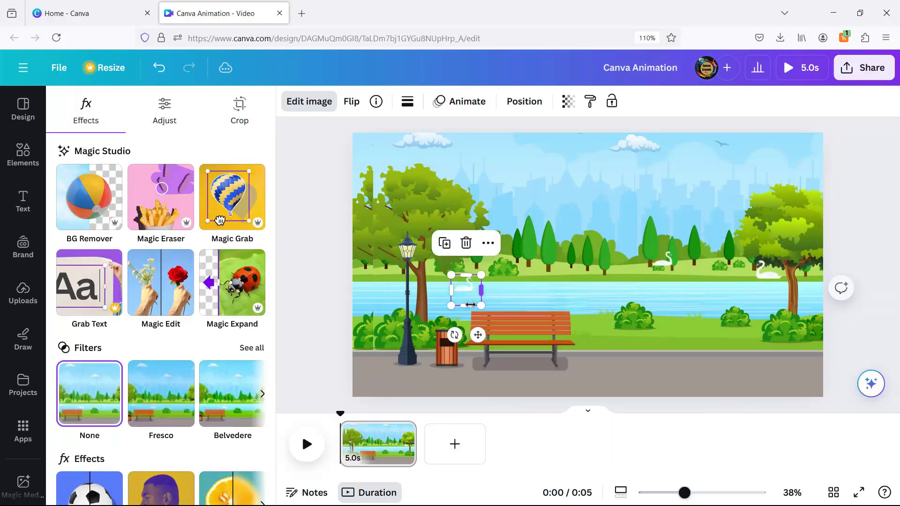
{"action": "left_click", "coordinate": [759, 268]}
{"action": "left_click_drag", "start_coordinate": [706, 266], "coordinate": [717, 266]}
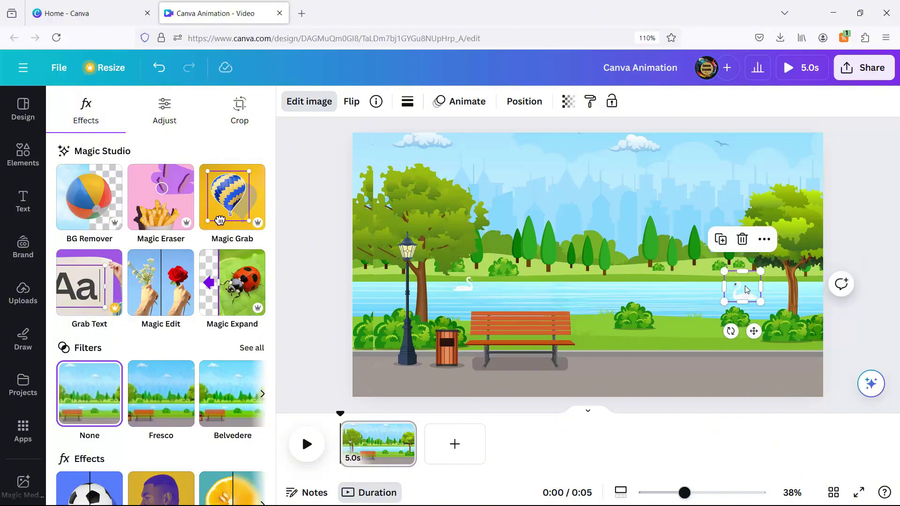
- Create a custom animation for the right swan with a gently wavy path leftward across the lake
{"action": "left_click", "coordinate": [469, 105]}
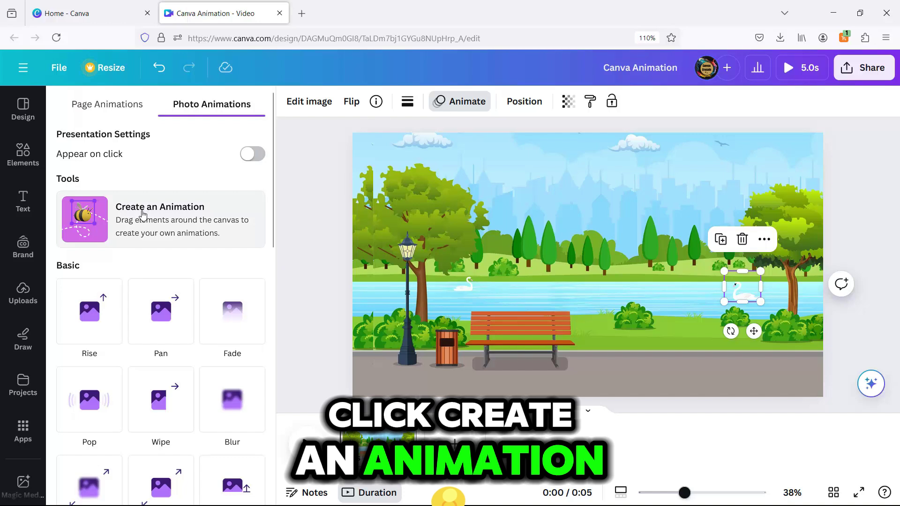
{"action": "left_click", "coordinate": [143, 214]}
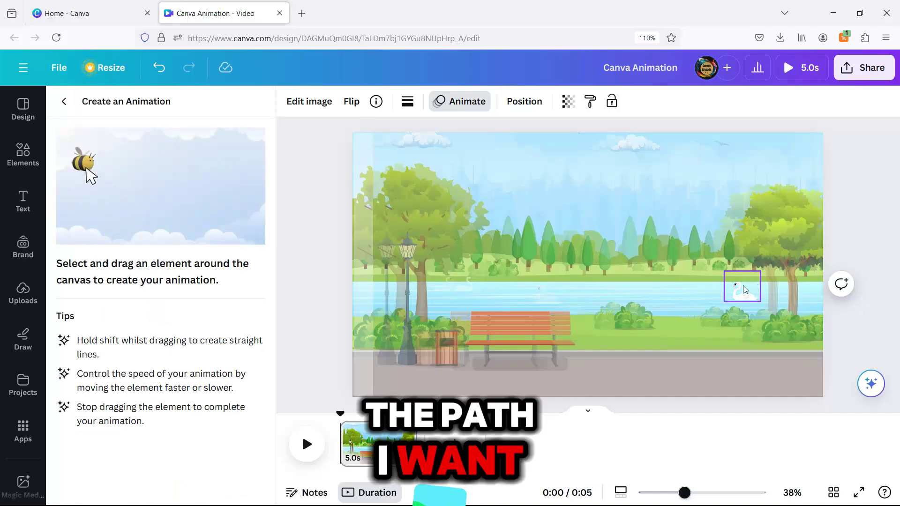
{"action": "mouse_move", "coordinate": [744, 289]}
{"action": "left_mouse_down"}
{"action": "mouse_move", "coordinate": [729, 283]}
{"action": "mouse_move", "coordinate": [722, 291]}
{"action": "left_mouse_up"}
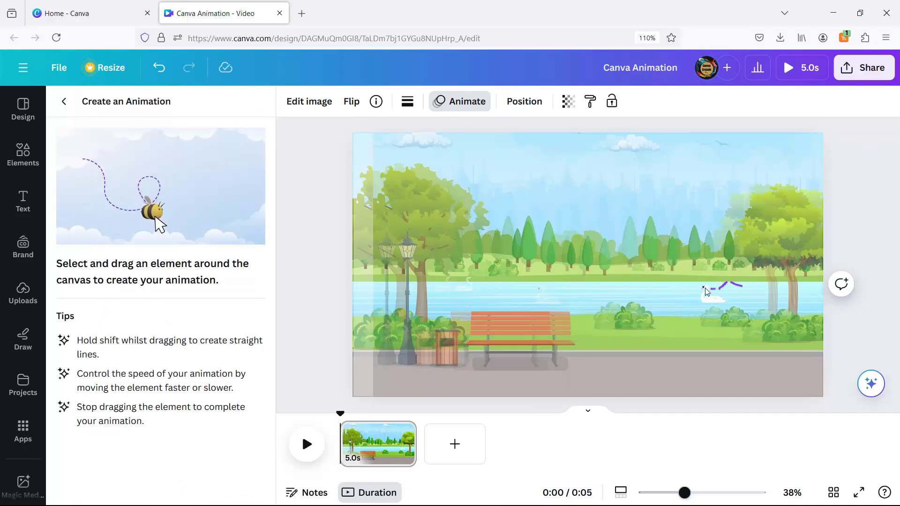
{"action": "left_click_drag", "start_coordinate": [632, 282], "coordinate": [632, 283]}
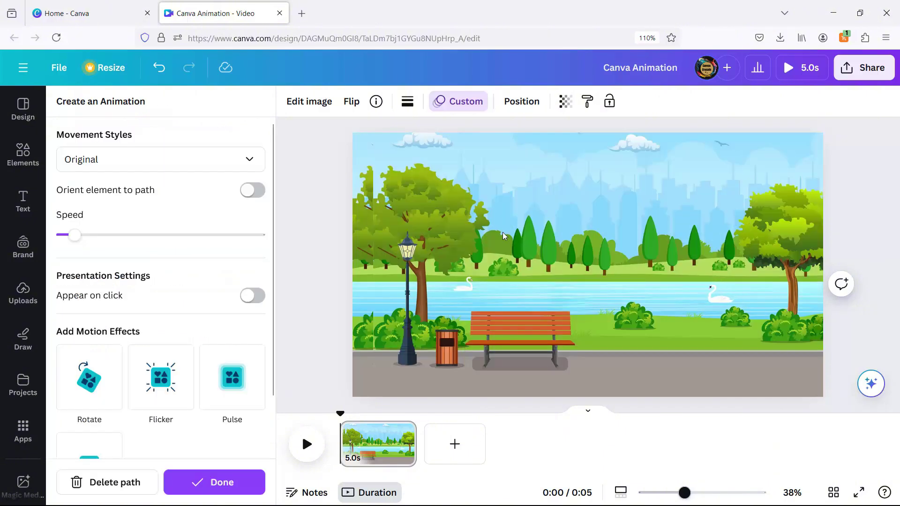
- Create a custom animation for the left swan with a wavy path rightward across the lake, and accept it
{"action": "left_click", "coordinate": [462, 286]}
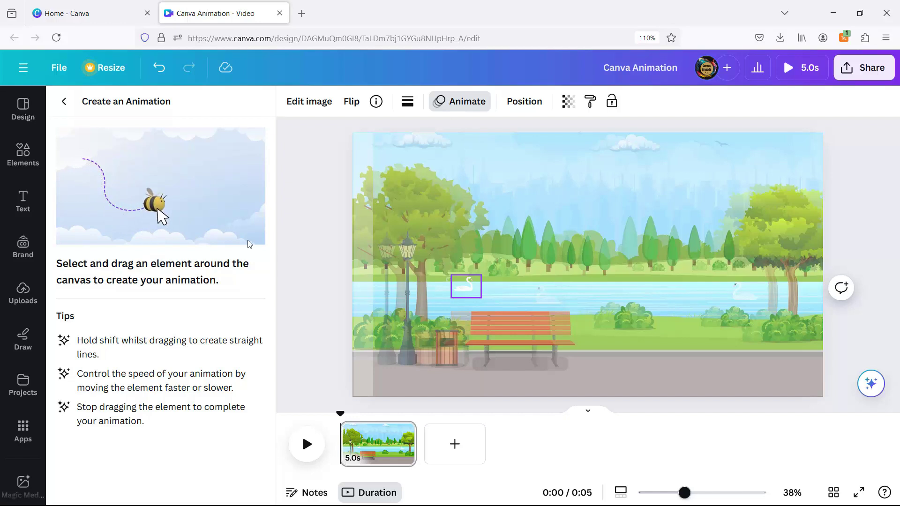
{"action": "left_click_drag", "start_coordinate": [468, 286], "coordinate": [483, 289]}
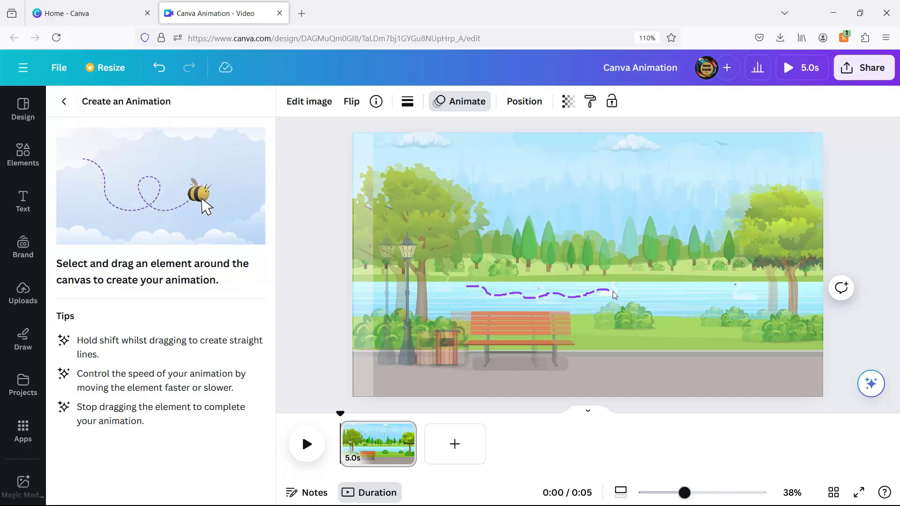
{"action": "left_click_drag", "start_coordinate": [613, 291], "coordinate": [615, 291]}
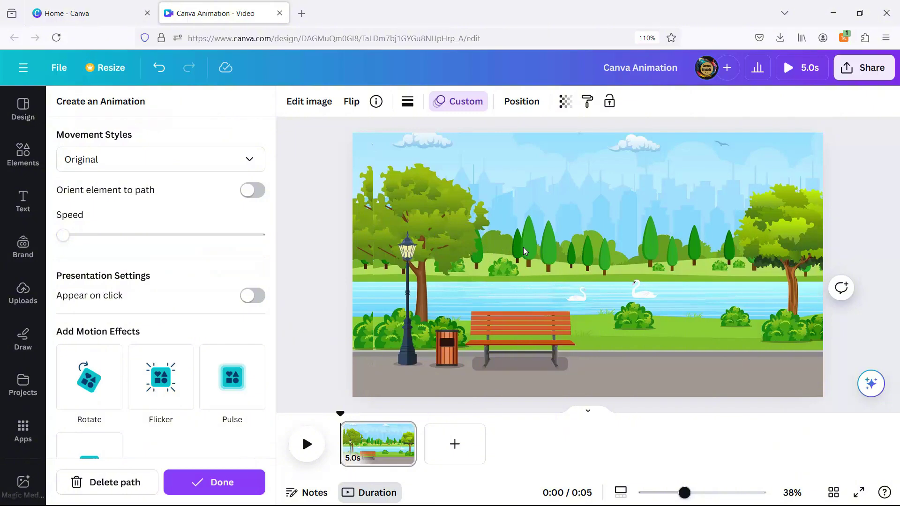
{"action": "left_click", "coordinate": [227, 482]}
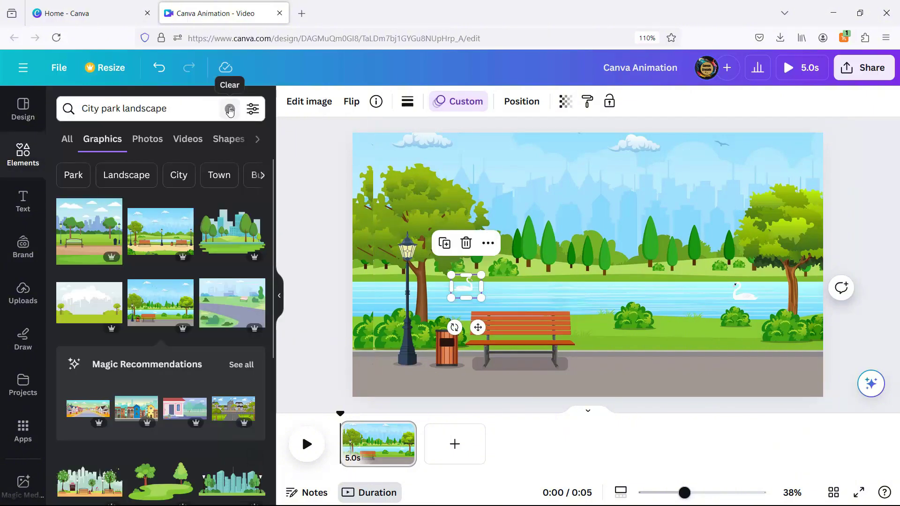
- Search the elements library for "sun", filter the results to Animated, and show all matching graphics
{"action": "left_click", "coordinate": [229, 111]}
{"action": "type", "text": "sun"}
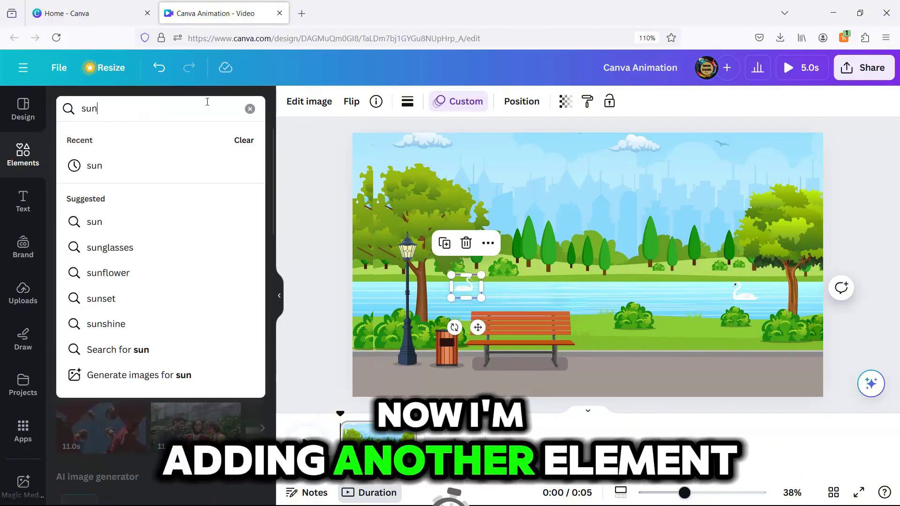
{"action": "left_click", "coordinate": [113, 165]}
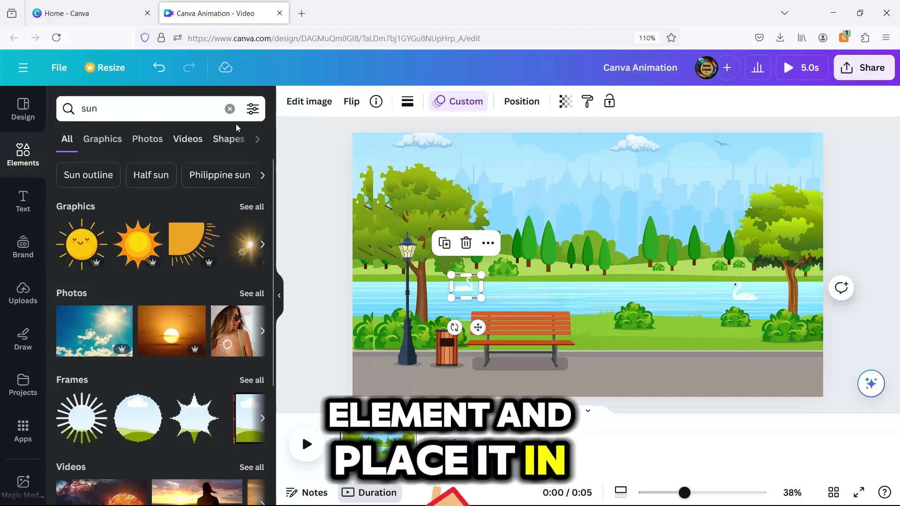
{"action": "left_click", "coordinate": [252, 109]}
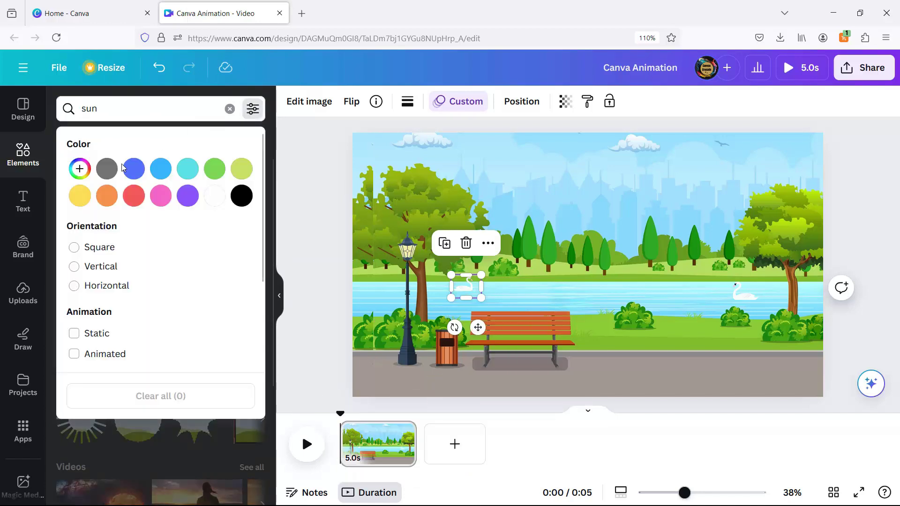
{"action": "left_click", "coordinate": [88, 357]}
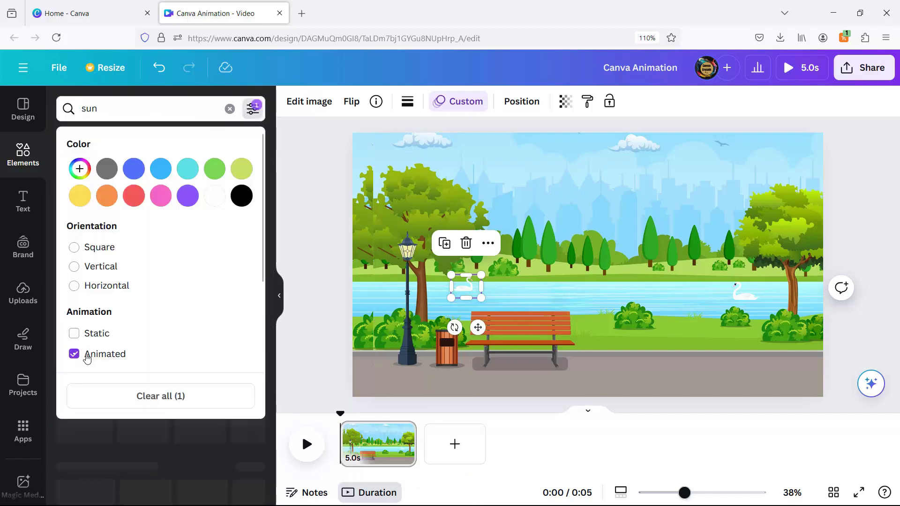
{"action": "left_click", "coordinate": [253, 113]}
{"action": "left_click", "coordinate": [239, 209]}
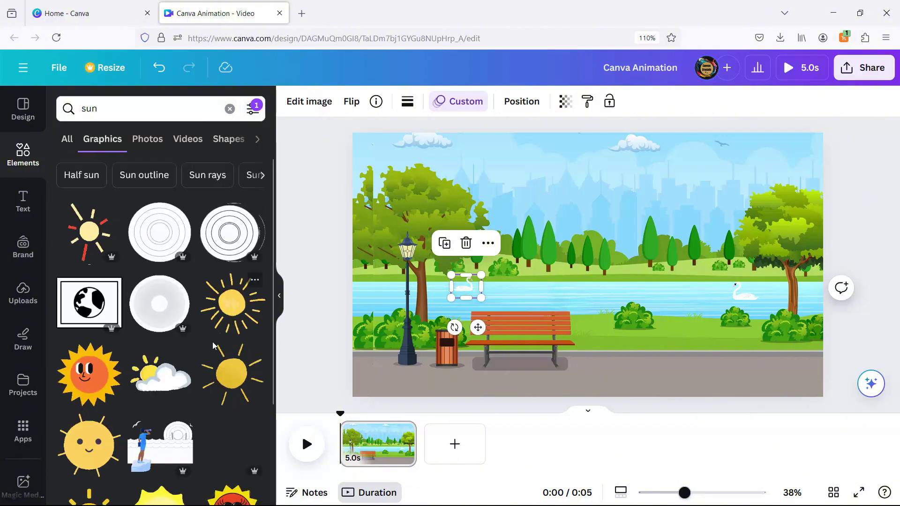
- Add the plain yellow animated sun with thin rays and place it small in the sky above the right tree
{"action": "left_click", "coordinate": [241, 371]}
{"action": "left_click_drag", "start_coordinate": [479, 369], "coordinate": [780, 160]}
{"action": "left_click", "coordinate": [609, 145]}
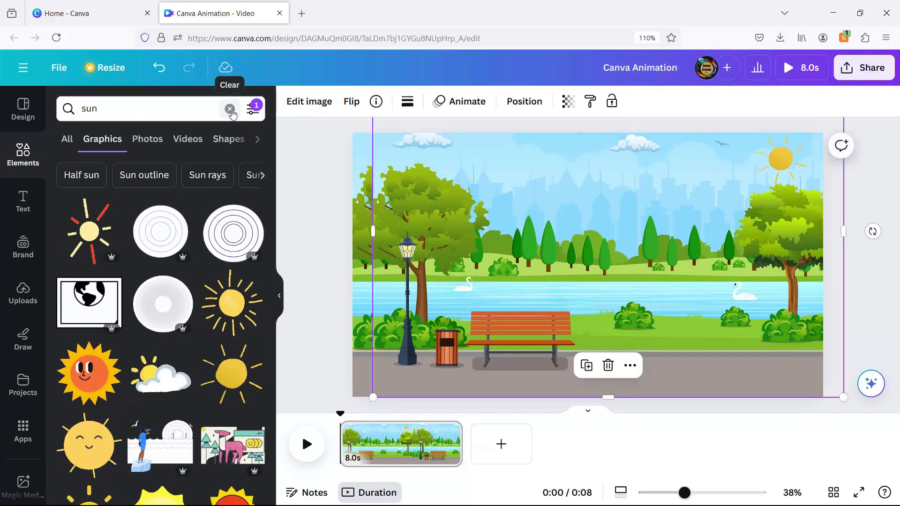
- Search the elements library for "walking" and filter the results to Animated
{"action": "left_click", "coordinate": [230, 110]}
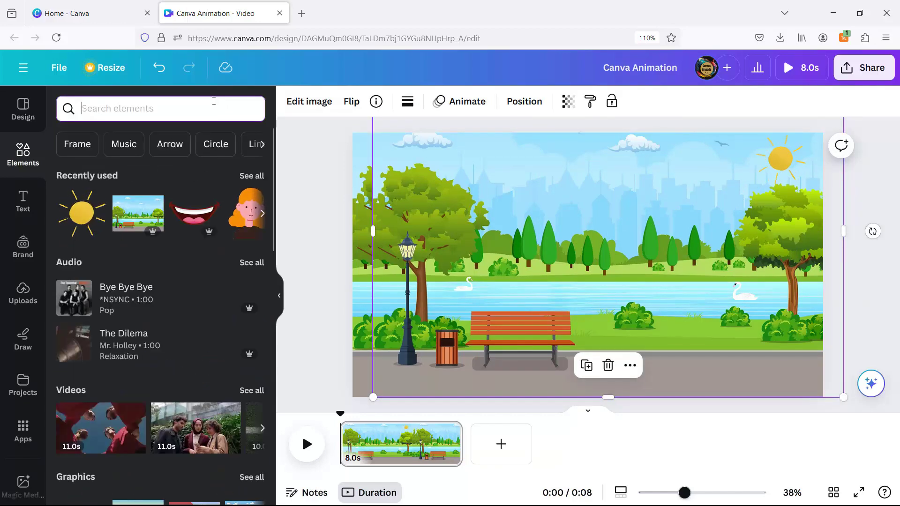
{"action": "type", "text": "walking"}
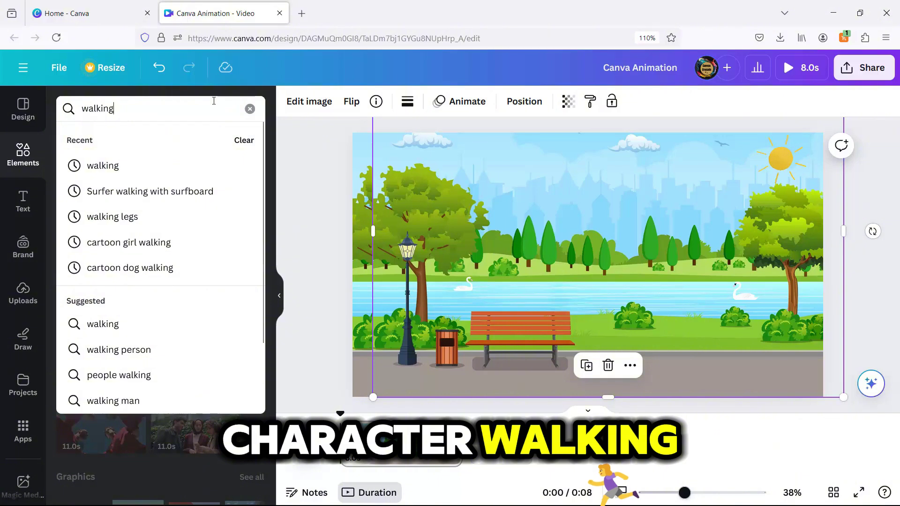
{"action": "key", "text": "Return"}
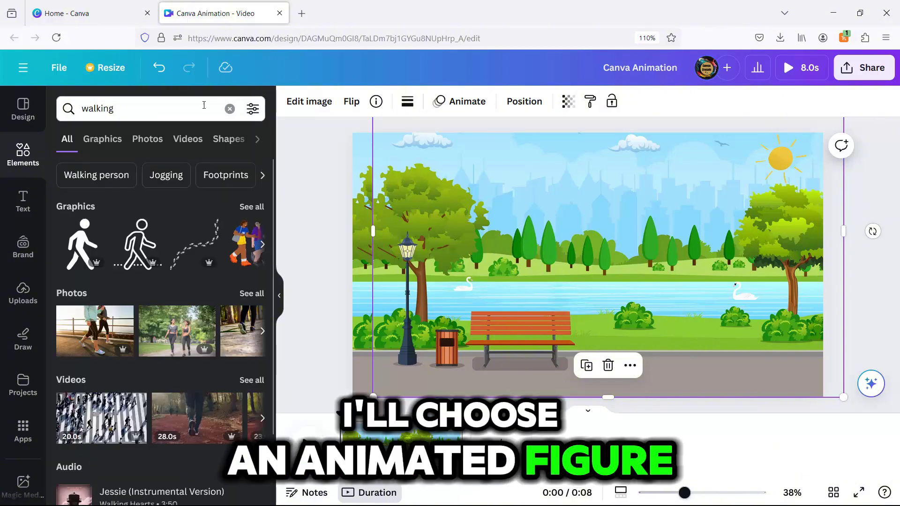
{"action": "left_click", "coordinate": [261, 115]}
{"action": "left_click", "coordinate": [75, 352]}
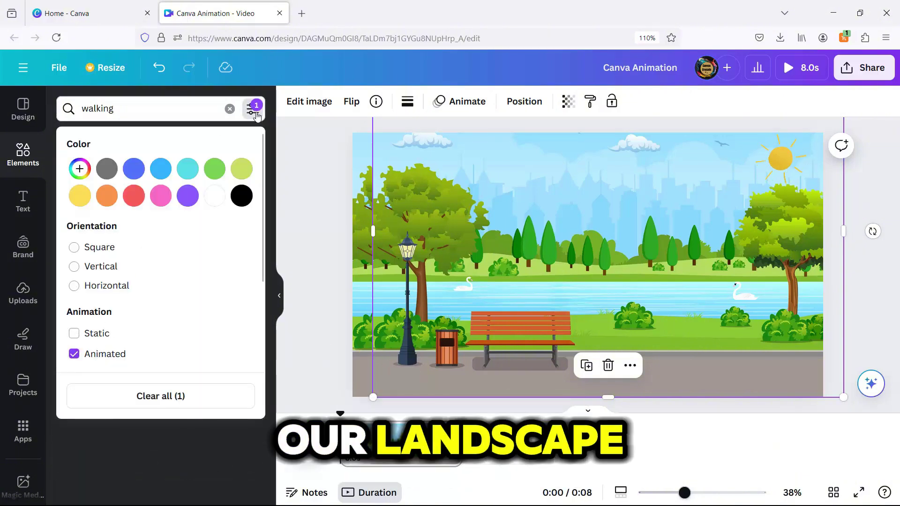
- Add the animated walking woman carrying shopping bags, shrink her, and place her on the path partly beyond the park scene's left edge
{"action": "left_click", "coordinate": [253, 109]}
{"action": "left_click", "coordinate": [249, 207]}
{"action": "scroll", "coordinate": [163, 244], "scroll_direction": "down", "scroll_amount": 5}
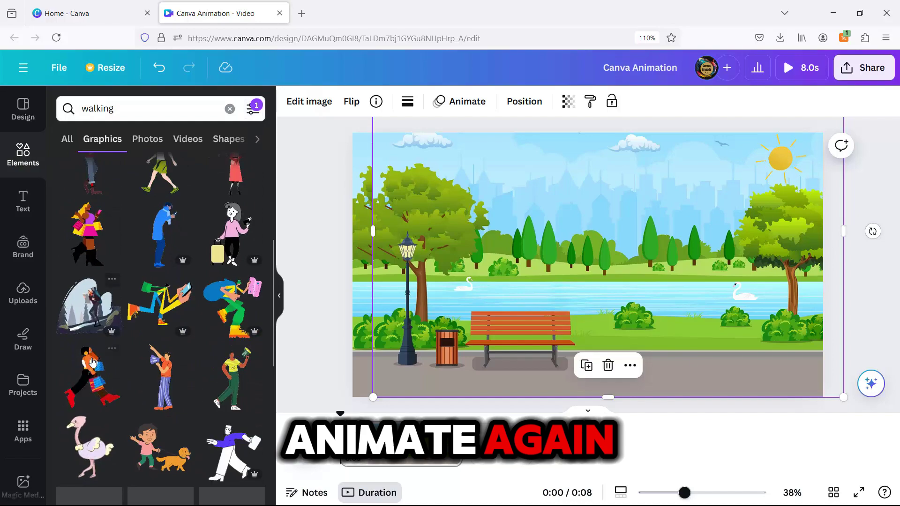
{"action": "left_click", "coordinate": [89, 377]}
{"action": "left_click_drag", "start_coordinate": [688, 159], "coordinate": [587, 259]}
{"action": "left_click_drag", "start_coordinate": [502, 316], "coordinate": [336, 342]}
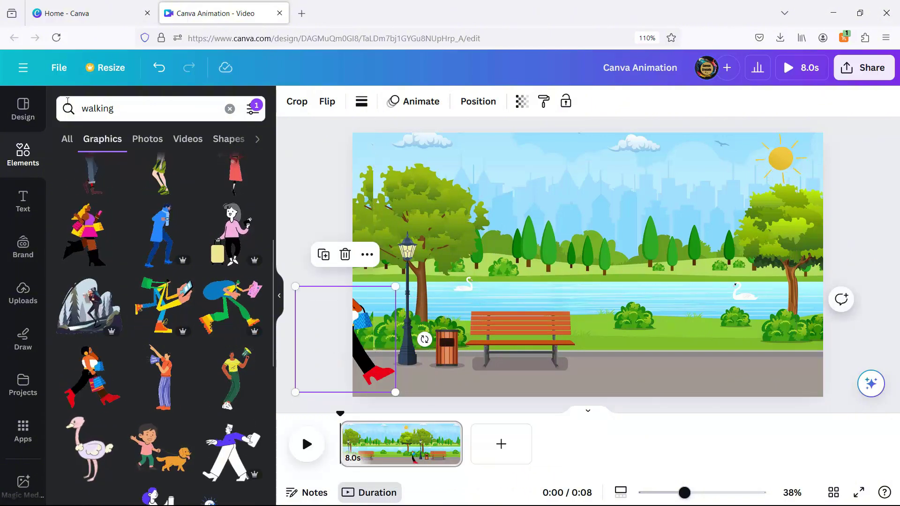
- Create a custom animation moving the walking woman rightward along the path and out of the scene, with the Smooth movement style, and accept it
{"action": "left_click", "coordinate": [429, 104]}
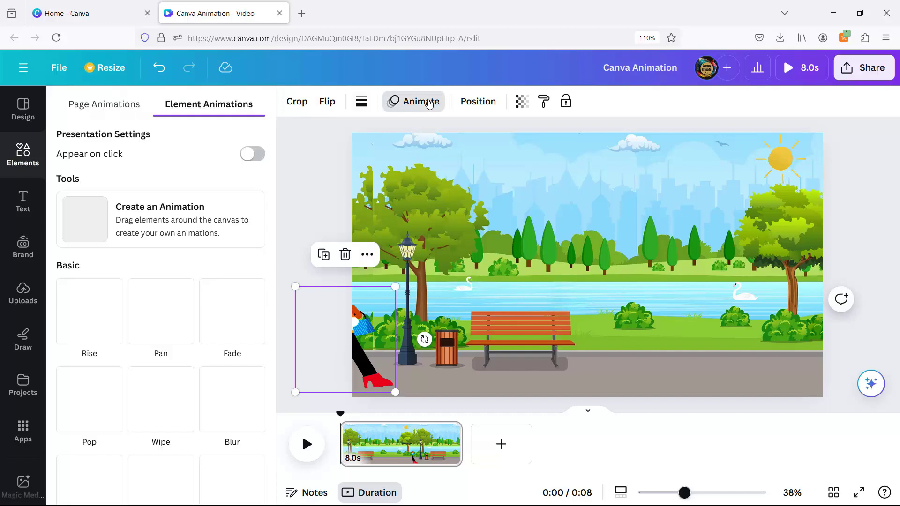
{"action": "left_click", "coordinate": [187, 219]}
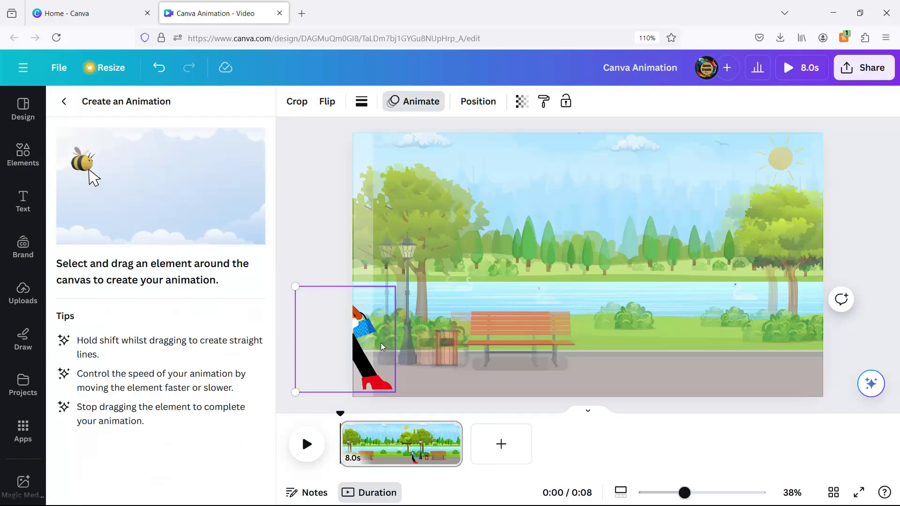
{"action": "left_click_drag", "start_coordinate": [475, 347], "coordinate": [542, 351]}
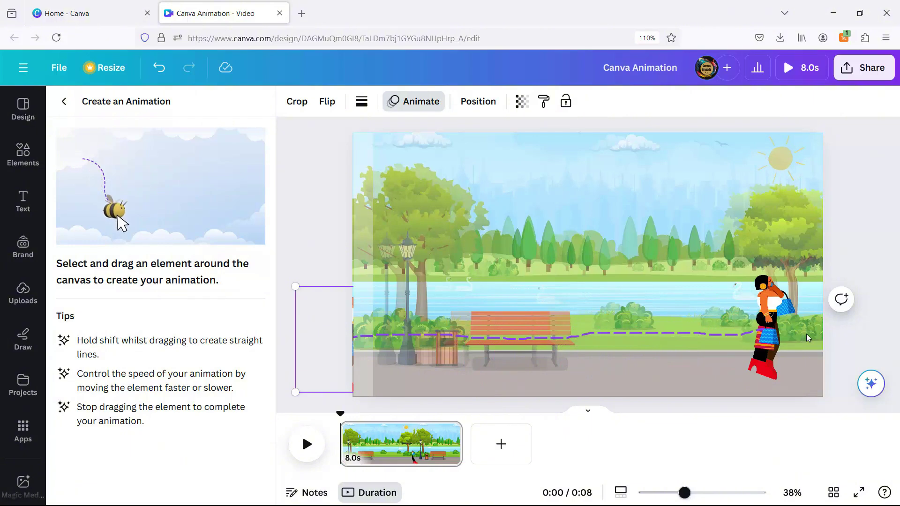
{"action": "left_click_drag", "start_coordinate": [862, 349], "coordinate": [862, 350]}
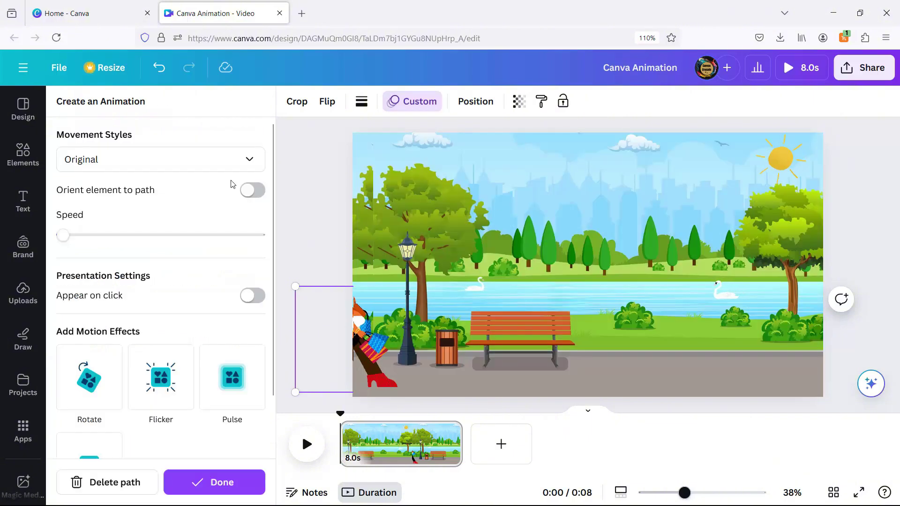
{"action": "left_click", "coordinate": [119, 163]}
{"action": "left_click", "coordinate": [99, 223]}
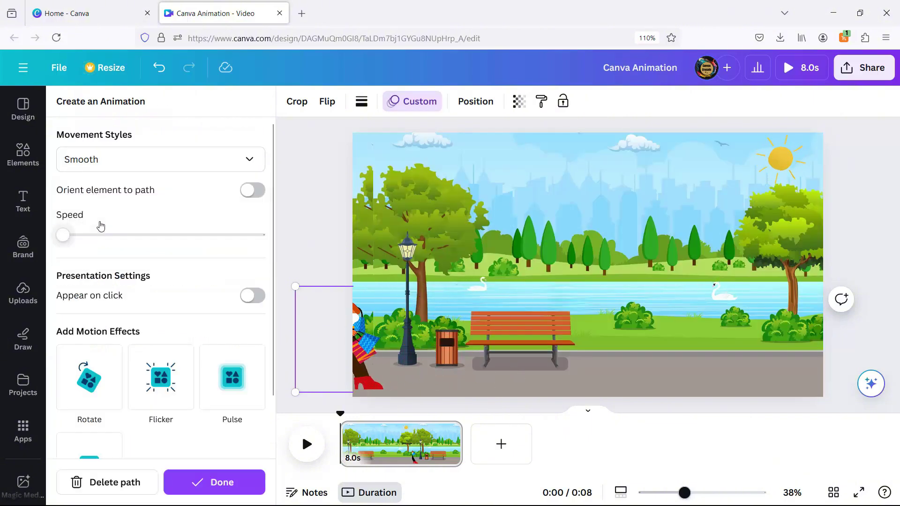
{"action": "left_click", "coordinate": [217, 485]}
- Shorten the park page to 3.0 seconds and play the scene back
{"action": "left_click_drag", "start_coordinate": [454, 445], "coordinate": [387, 443]}
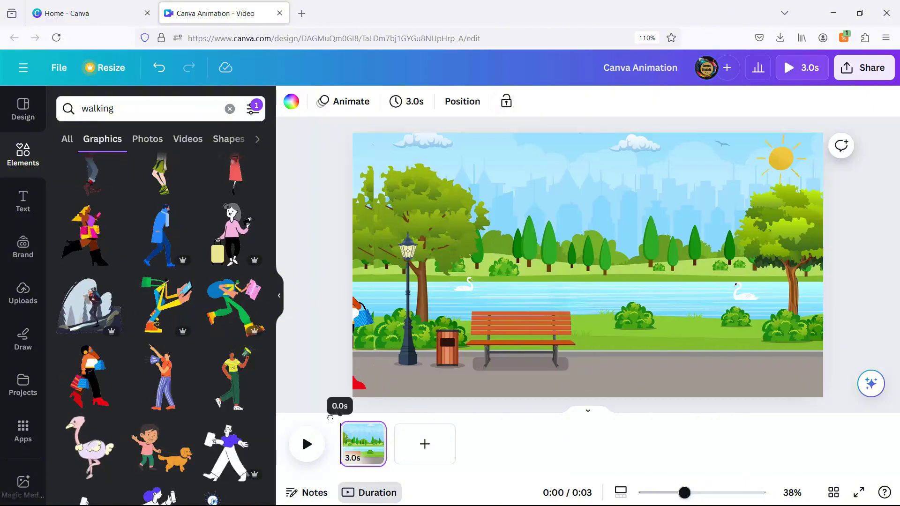
{"action": "left_click", "coordinate": [305, 446]}
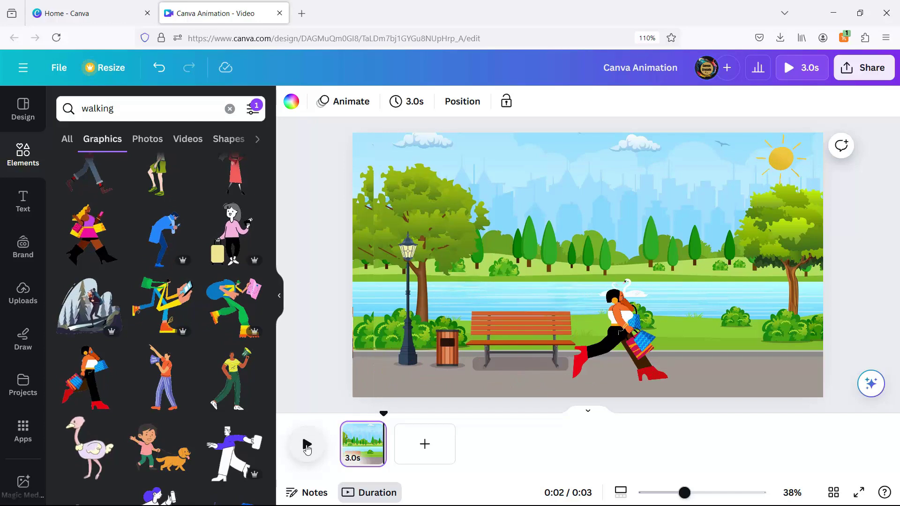
- Change the movement style of the walking woman's custom animation to Steady
{"action": "left_click", "coordinate": [416, 102]}
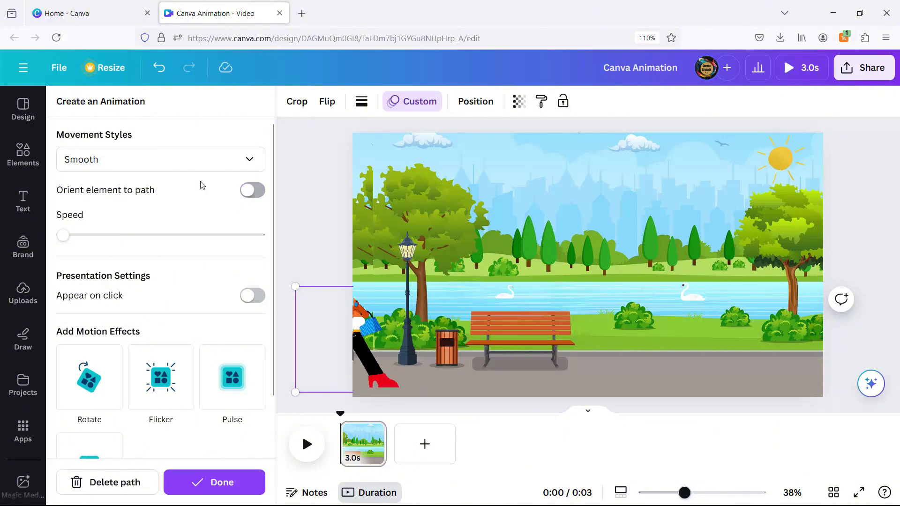
{"action": "left_click", "coordinate": [133, 161]}
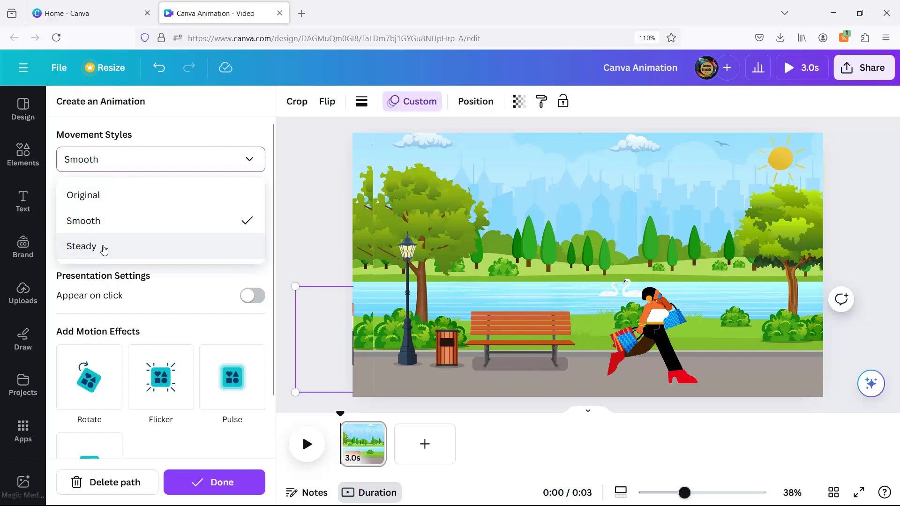
{"action": "left_click", "coordinate": [75, 245]}
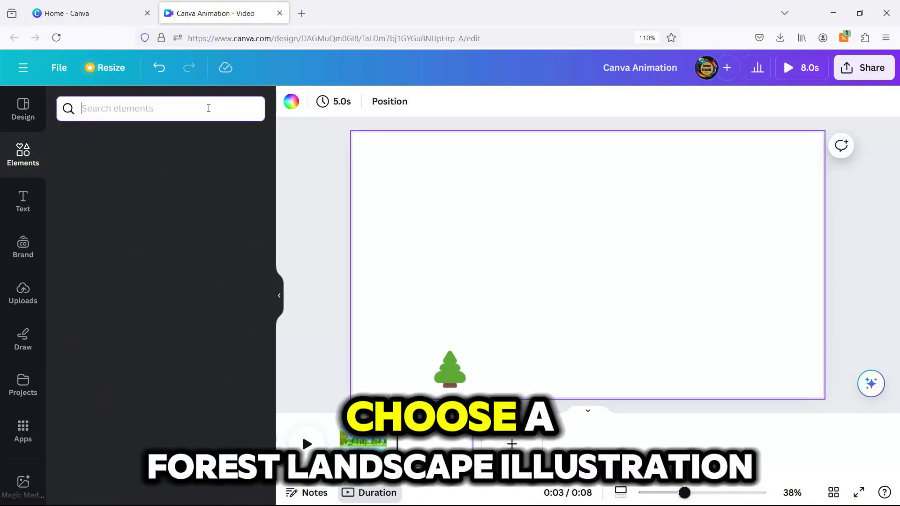
- Search the elements library for "Forest Landscape Illustration" and show all matching graphics
{"action": "type", "text": "for"}
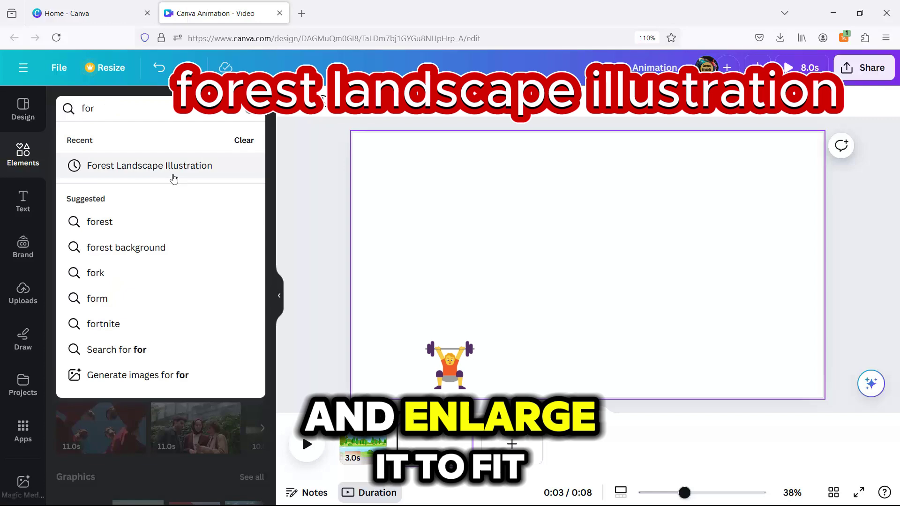
{"action": "left_click", "coordinate": [172, 174]}
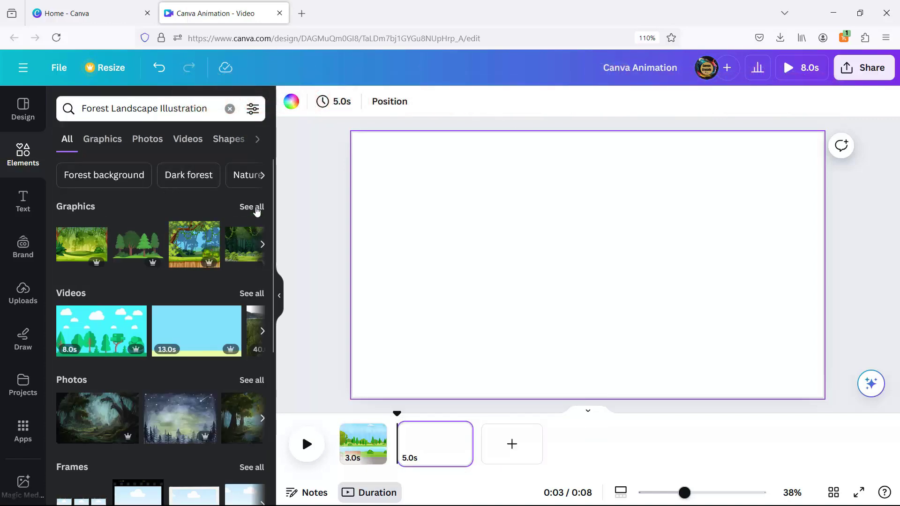
{"action": "left_click", "coordinate": [257, 209]}
- Add the illustration of a road with trees and a city skyline, and enlarge it to fill the blank page, about 1,991 by 1,080
{"action": "scroll", "coordinate": [236, 260], "scroll_direction": "down", "scroll_amount": 5}
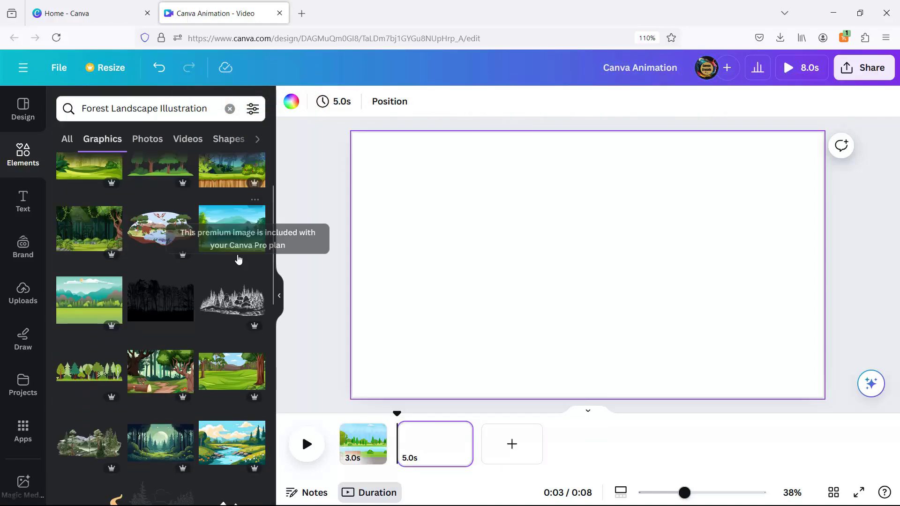
{"action": "scroll", "coordinate": [237, 263], "scroll_direction": "up", "scroll_amount": 5}
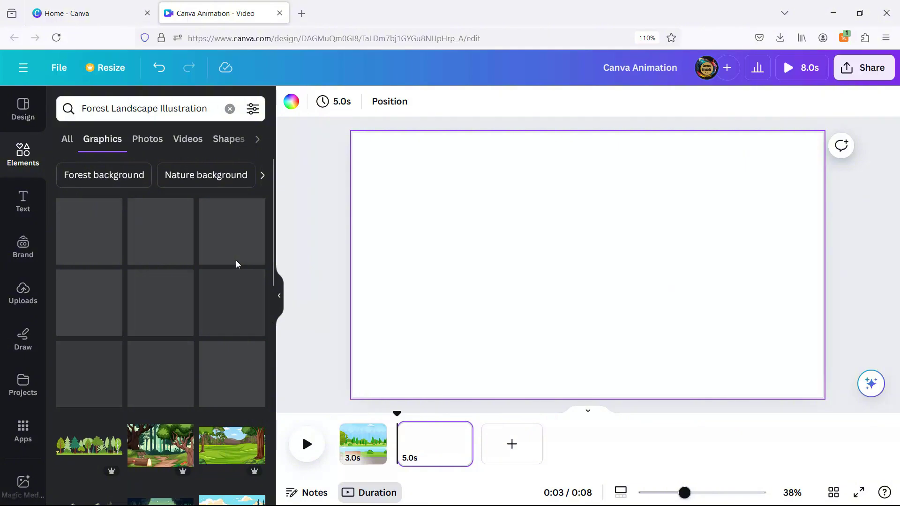
{"action": "scroll", "coordinate": [218, 339], "scroll_direction": "down", "scroll_amount": 1}
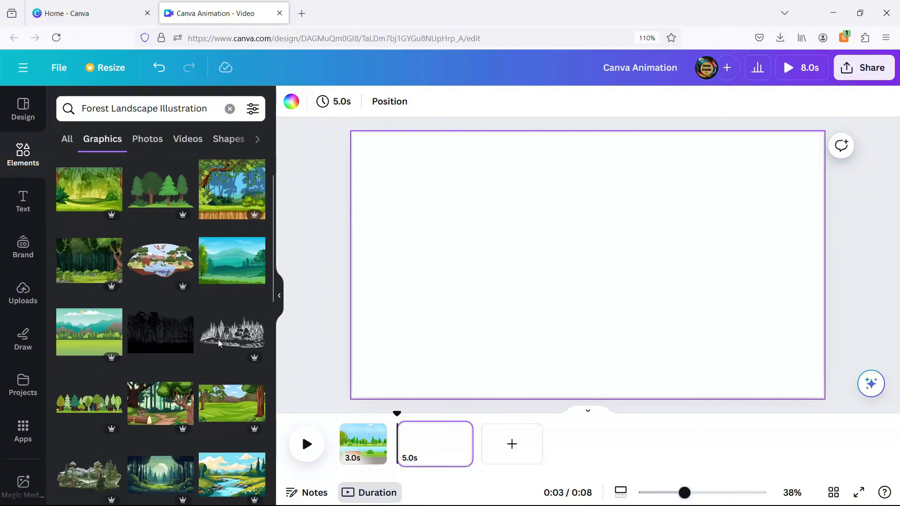
{"action": "scroll", "coordinate": [218, 339], "scroll_direction": "down", "scroll_amount": 10}
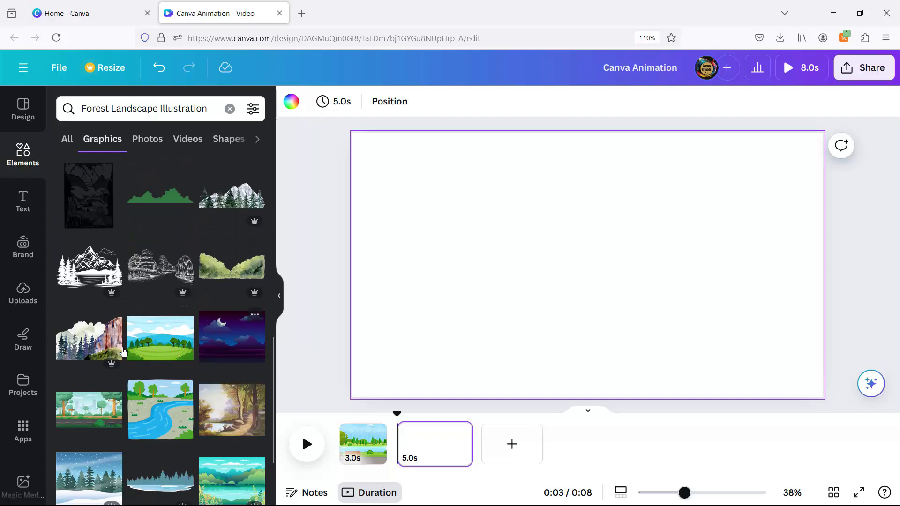
{"action": "left_click", "coordinate": [95, 406]}
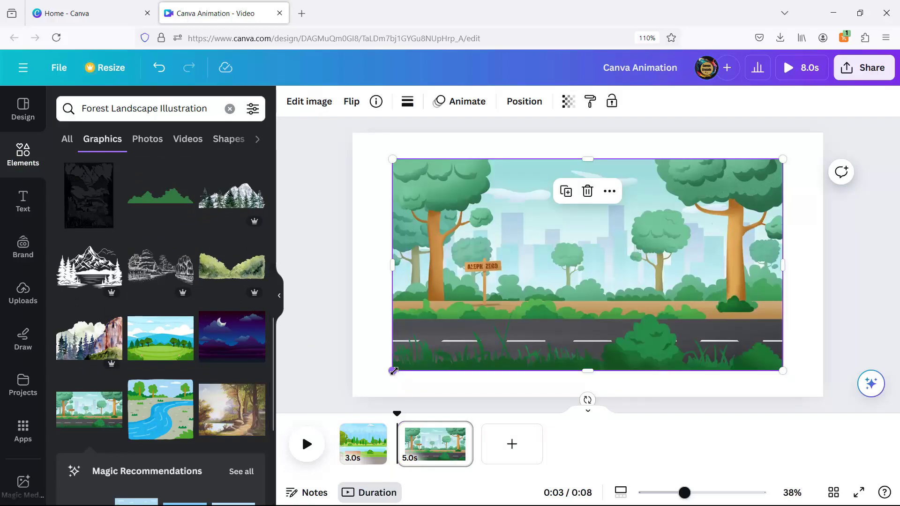
{"action": "left_click_drag", "start_coordinate": [393, 372], "coordinate": [347, 407]}
{"action": "left_click_drag", "start_coordinate": [783, 159], "coordinate": [837, 144]}
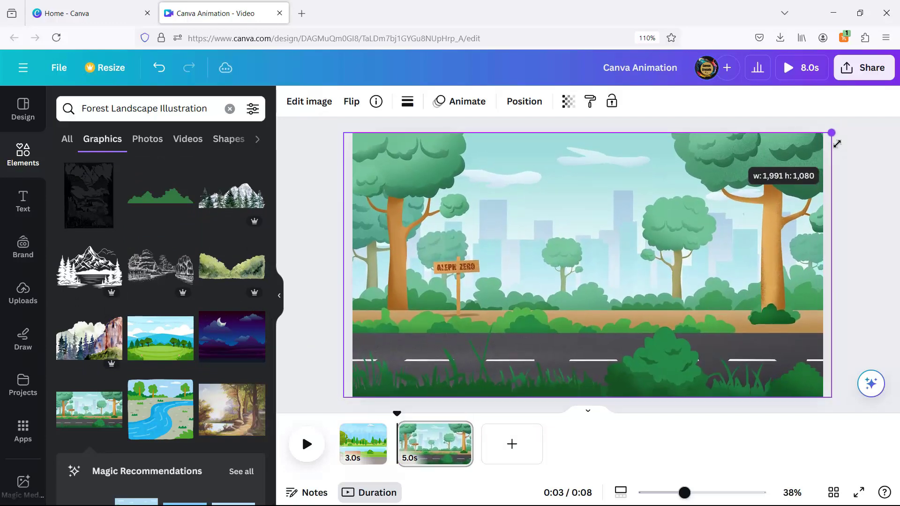
- Search the elements library for "taxi" and filter the results to Animated
{"action": "left_click", "coordinate": [229, 108]}
{"action": "type", "text": "tax"}
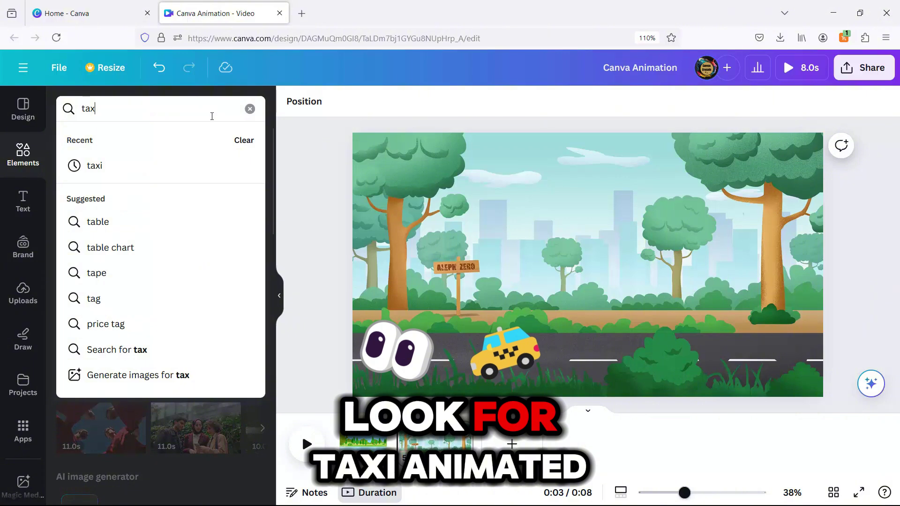
{"action": "type", "text": "i"}
{"action": "key", "text": "Return"}
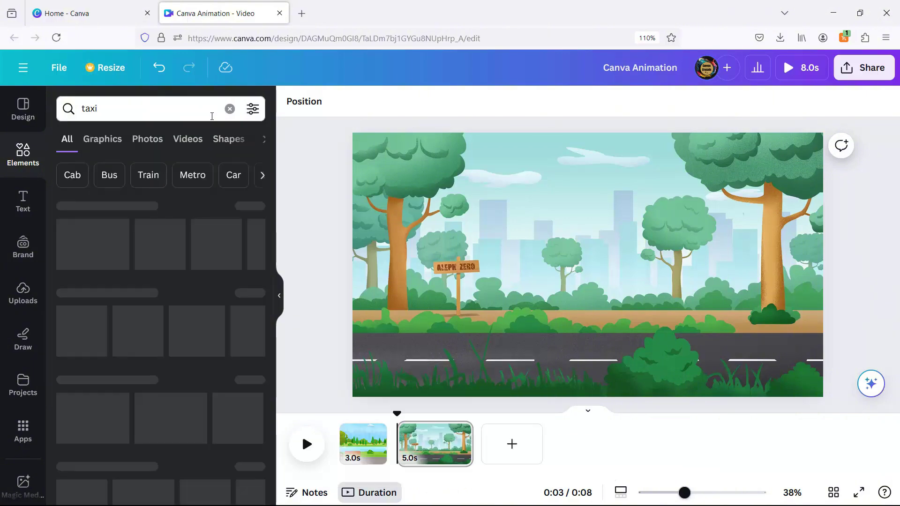
{"action": "left_click", "coordinate": [253, 109]}
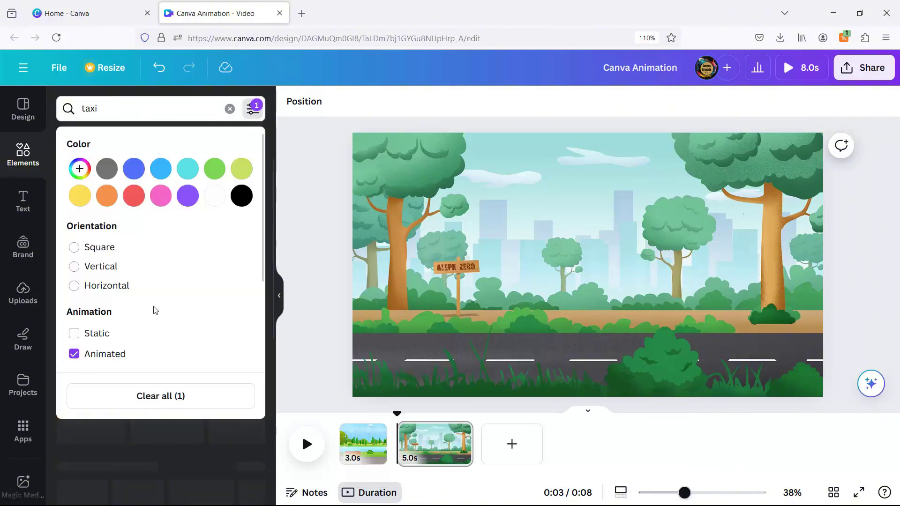
{"action": "left_click", "coordinate": [253, 109]}
- Add the yellow animated taxi, reduce it to about a third of the page width, and place it flipped horizontally at the road's left end
{"action": "left_click", "coordinate": [71, 303]}
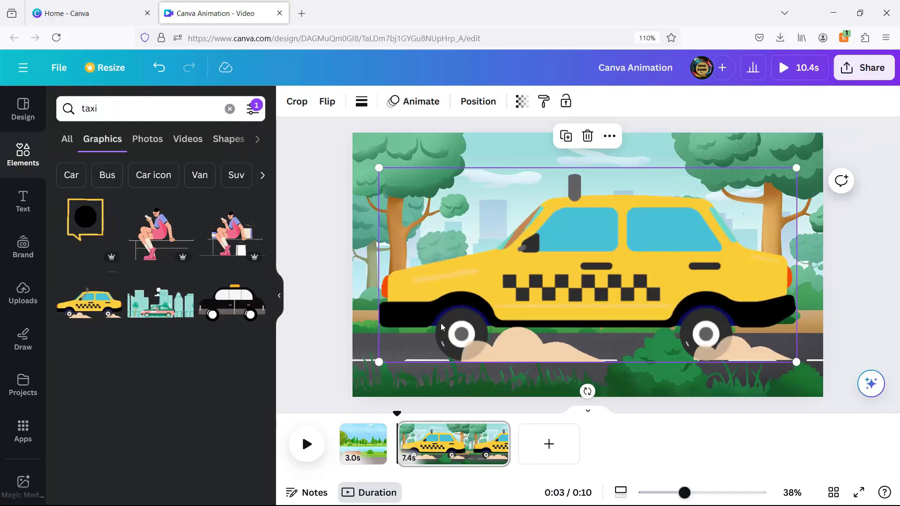
{"action": "left_click_drag", "start_coordinate": [797, 176], "coordinate": [536, 274]}
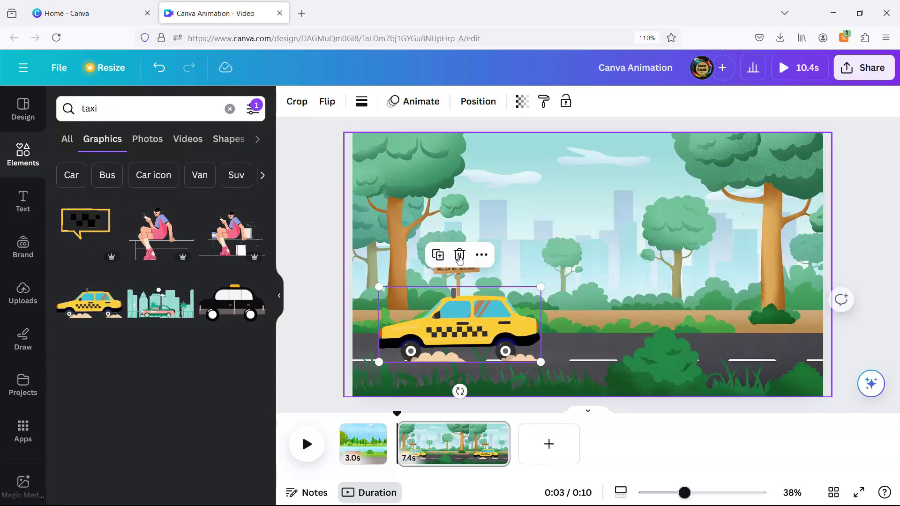
{"action": "left_click", "coordinate": [327, 101]}
{"action": "left_click", "coordinate": [353, 144]}
{"action": "left_click", "coordinate": [528, 320]}
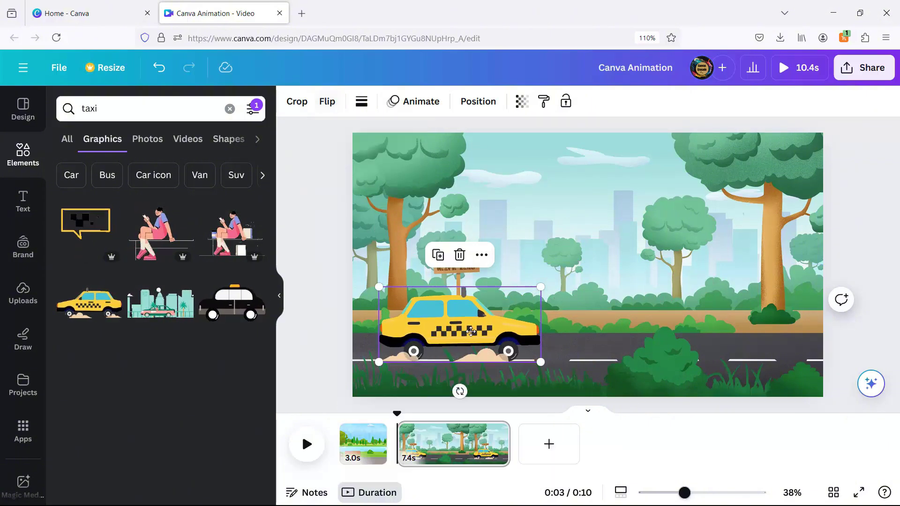
{"action": "left_click_drag", "start_coordinate": [495, 333], "coordinate": [469, 331]}
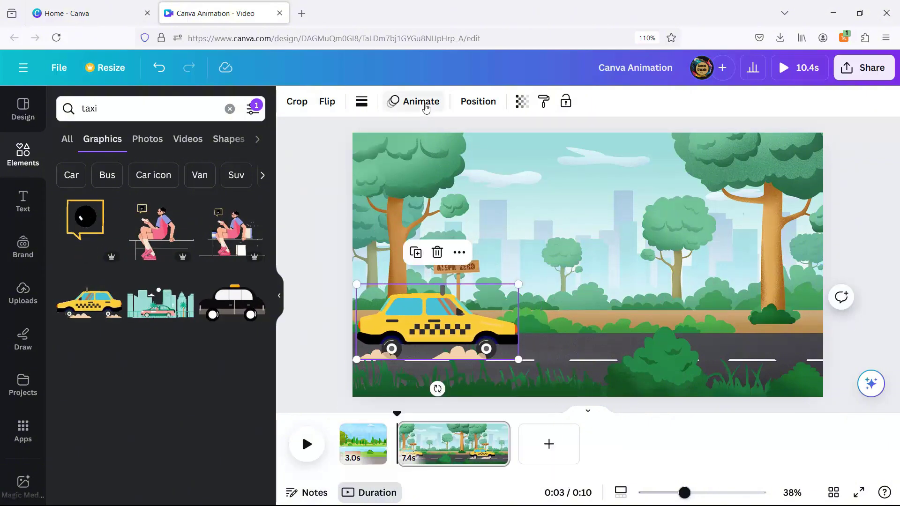
- Create a custom animation for the taxi with a path rightward along the road and past the page's right edge
{"action": "left_click", "coordinate": [421, 101]}
{"action": "left_click", "coordinate": [160, 218]}
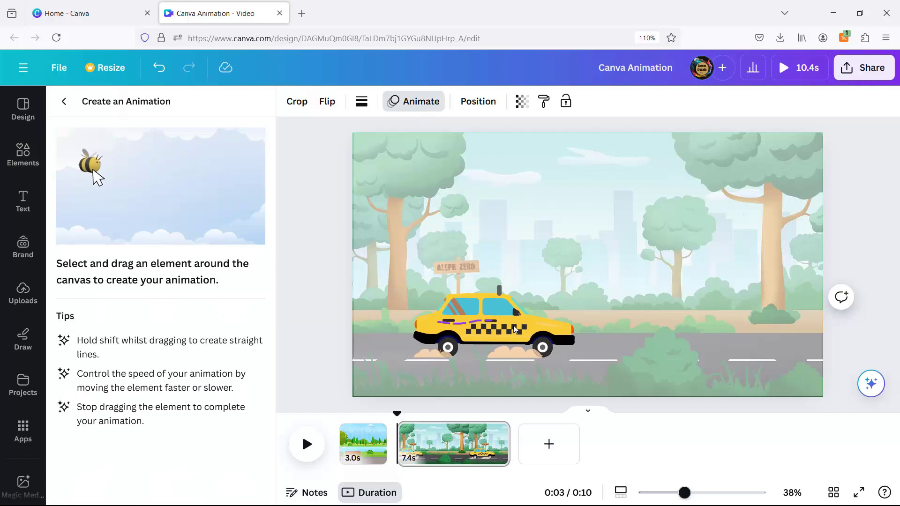
{"action": "left_click_drag", "start_coordinate": [681, 328], "coordinate": [870, 327]}
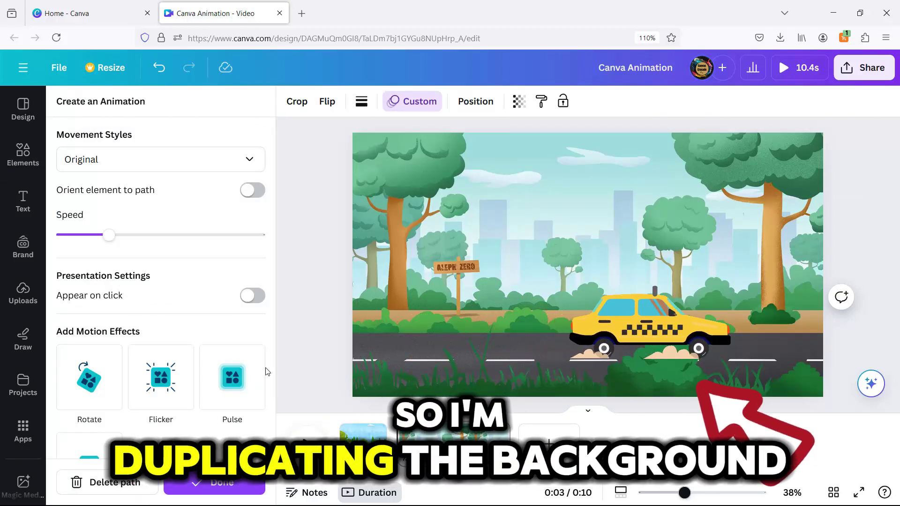
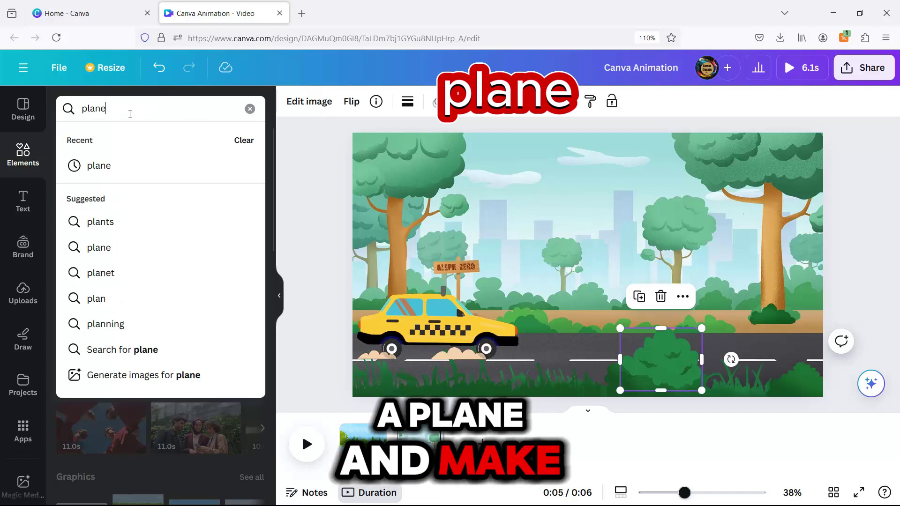
- Search the elements library for "plane" and filter the results to Animated
{"action": "left_click", "coordinate": [119, 168]}
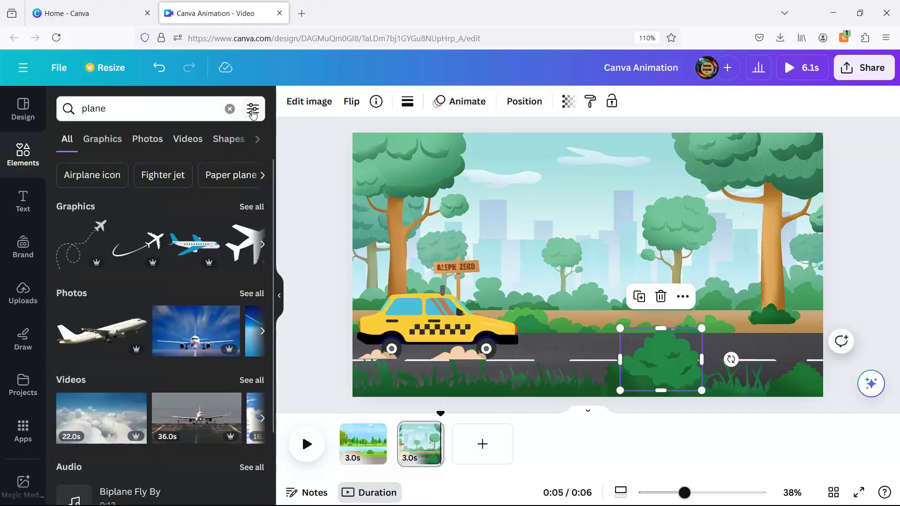
{"action": "left_click", "coordinate": [253, 109]}
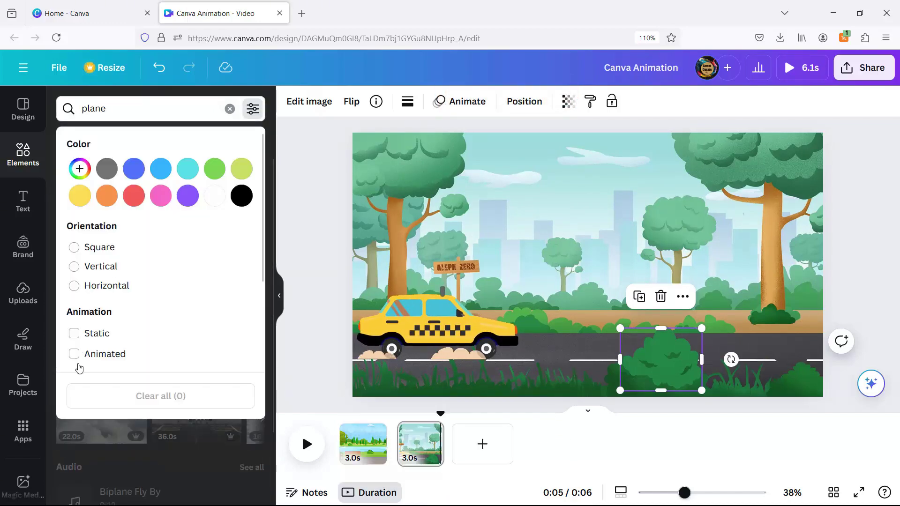
{"action": "left_click", "coordinate": [253, 109]}
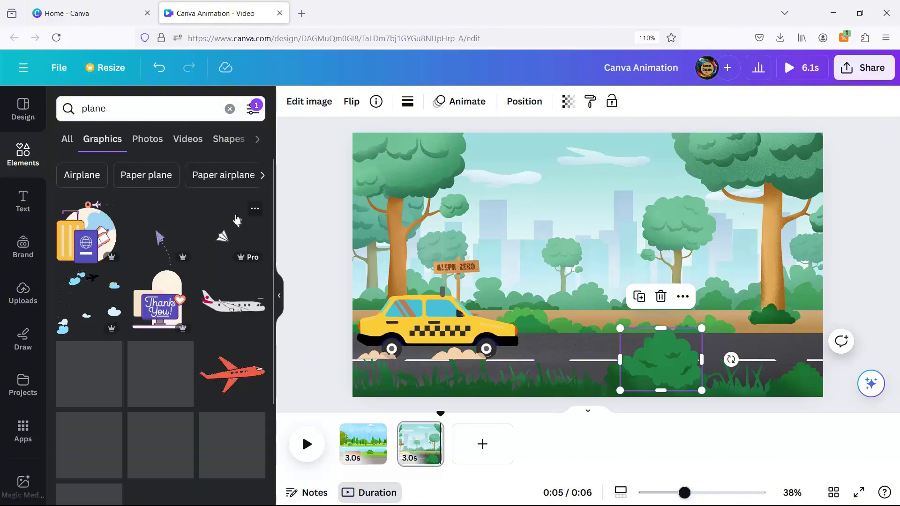
- Add the white animated plane with the red tail to the road scene and flip it horizontally
{"action": "left_click", "coordinate": [233, 303]}
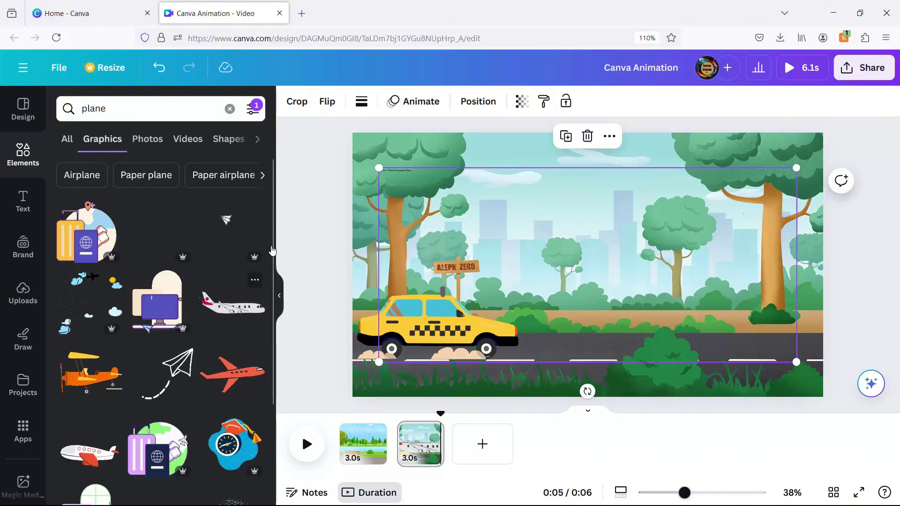
{"action": "left_click", "coordinate": [327, 102]}
{"action": "left_click", "coordinate": [370, 135]}
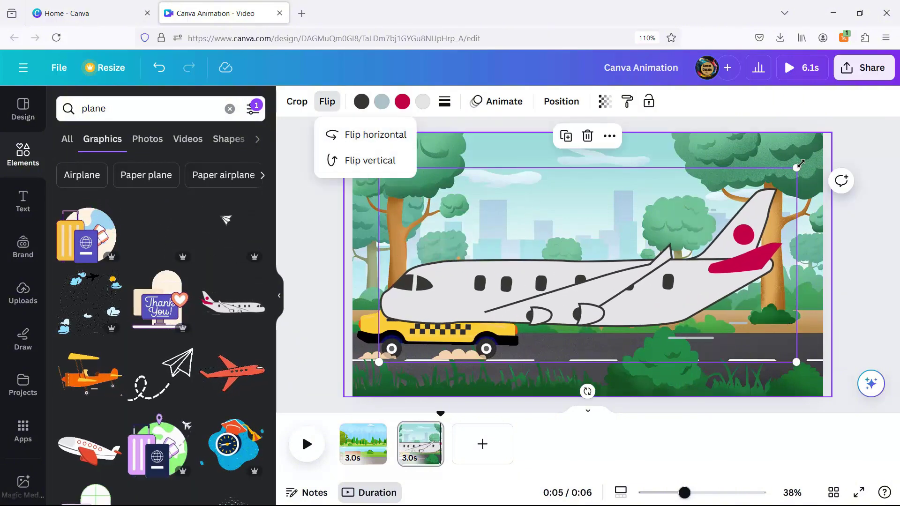
- Shrink the plane to about a sixth of the page width and place it in the sky near the scene's upper-right tree
{"action": "left_click_drag", "start_coordinate": [794, 165], "coordinate": [513, 298]}
{"action": "left_click_drag", "start_coordinate": [460, 335], "coordinate": [729, 173]}
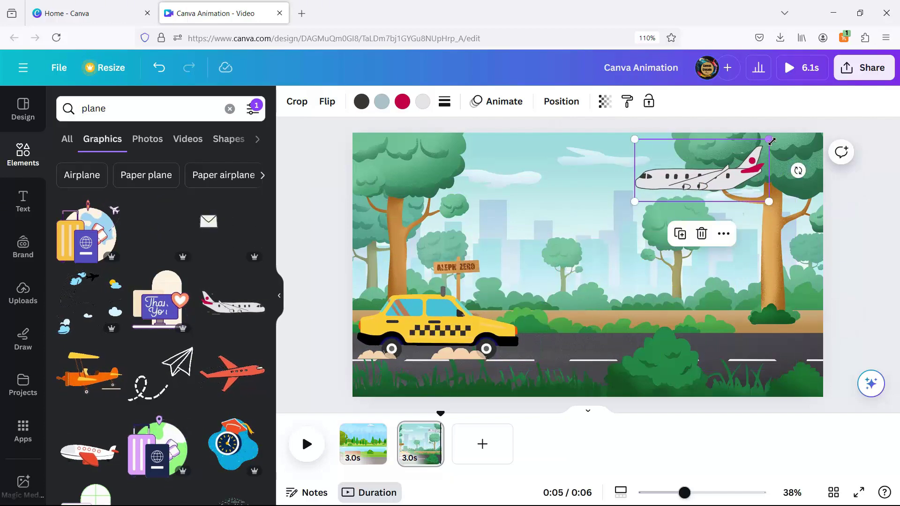
{"action": "left_click_drag", "start_coordinate": [772, 140], "coordinate": [719, 168]}
{"action": "left_click_drag", "start_coordinate": [669, 185], "coordinate": [698, 167]}
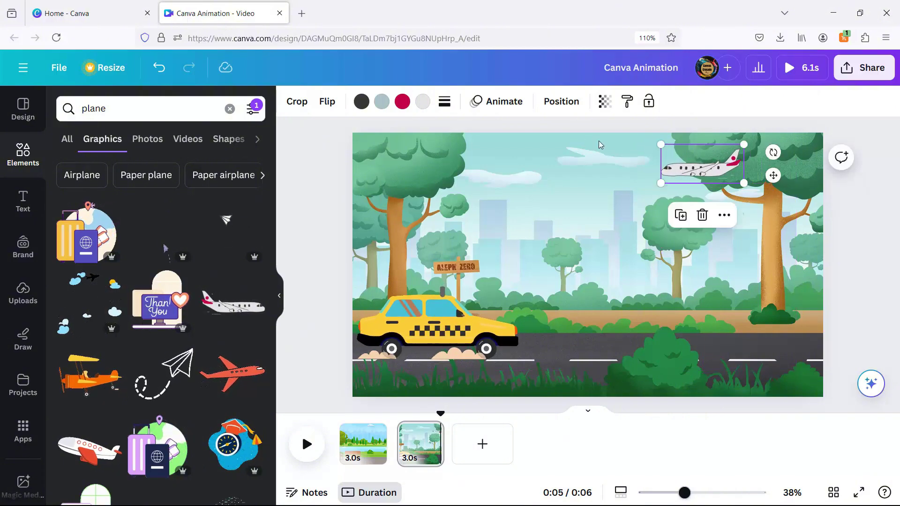
- Create a custom animation for the plane with a path leftward and gently upward past the page's top edge
{"action": "left_click", "coordinate": [498, 101]}
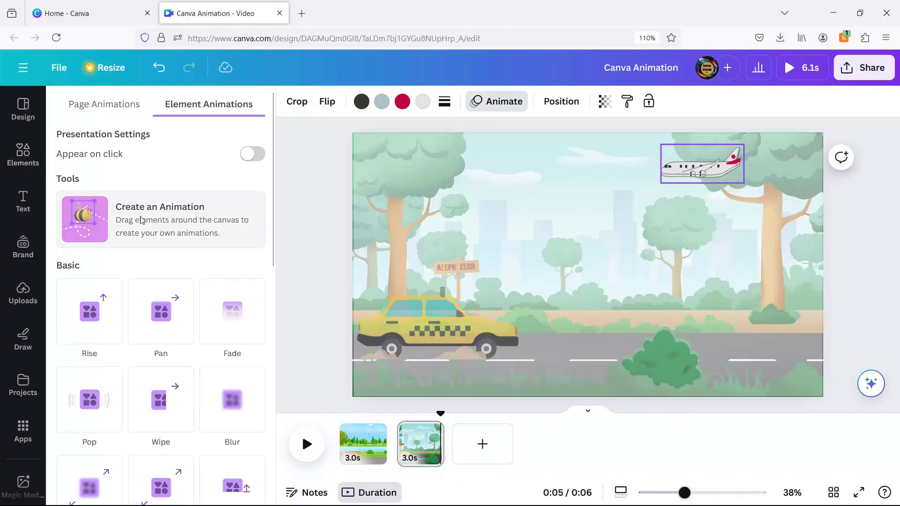
{"action": "left_click", "coordinate": [141, 220]}
{"action": "left_click_drag", "start_coordinate": [701, 170], "coordinate": [673, 168]}
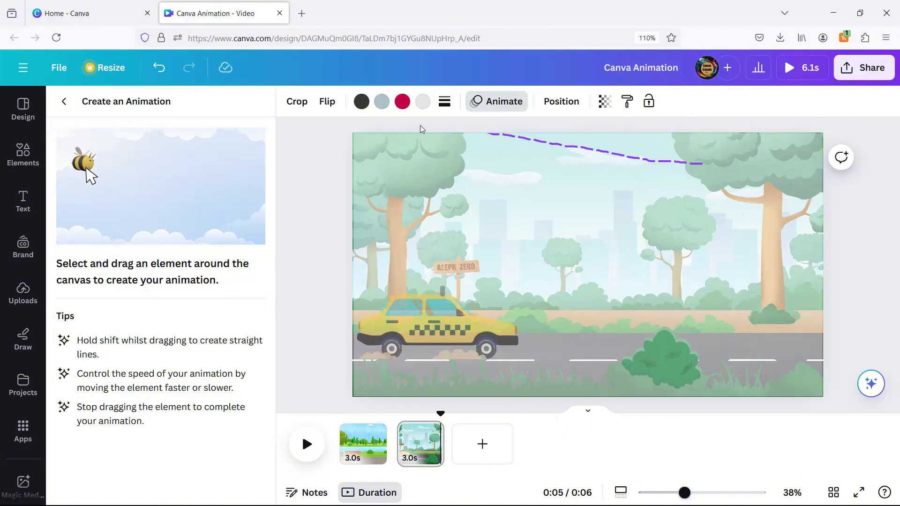
{"action": "left_click_drag", "start_coordinate": [420, 126], "coordinate": [420, 125]}
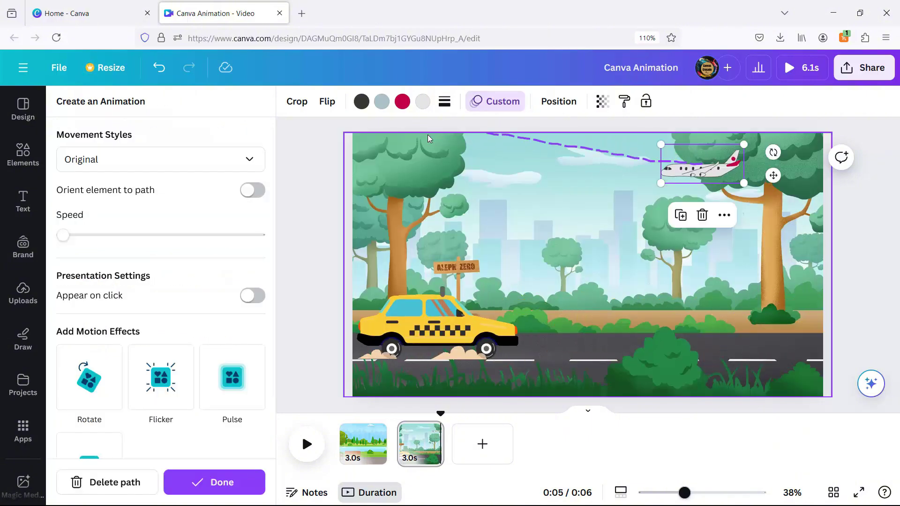
- Duplicate the road background image so the copy covers the original scene
{"action": "left_click", "coordinate": [781, 194]}
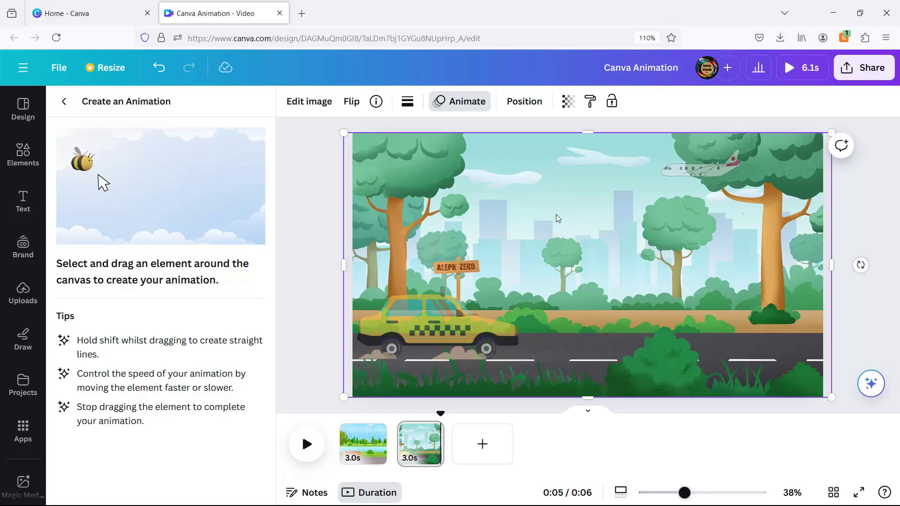
{"action": "right_click", "coordinate": [472, 191]}
{"action": "left_click", "coordinate": [524, 197]}
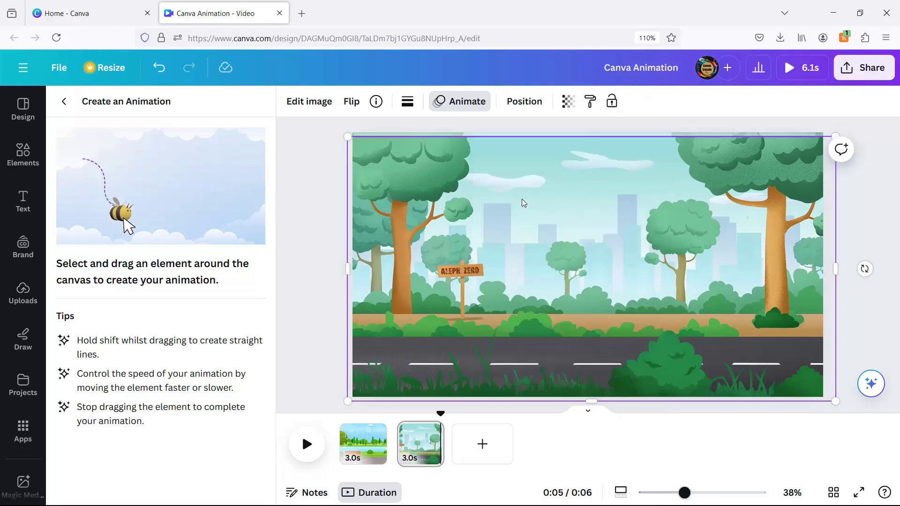
{"action": "left_click_drag", "start_coordinate": [586, 234], "coordinate": [581, 226]}
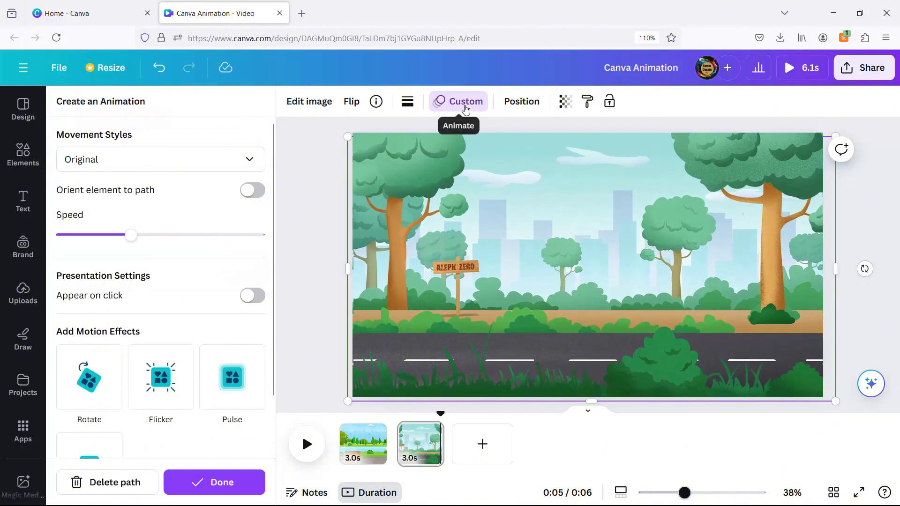
- Extract the two large foreground trees from the background copy with Magic Grab
{"action": "left_click", "coordinate": [302, 104]}
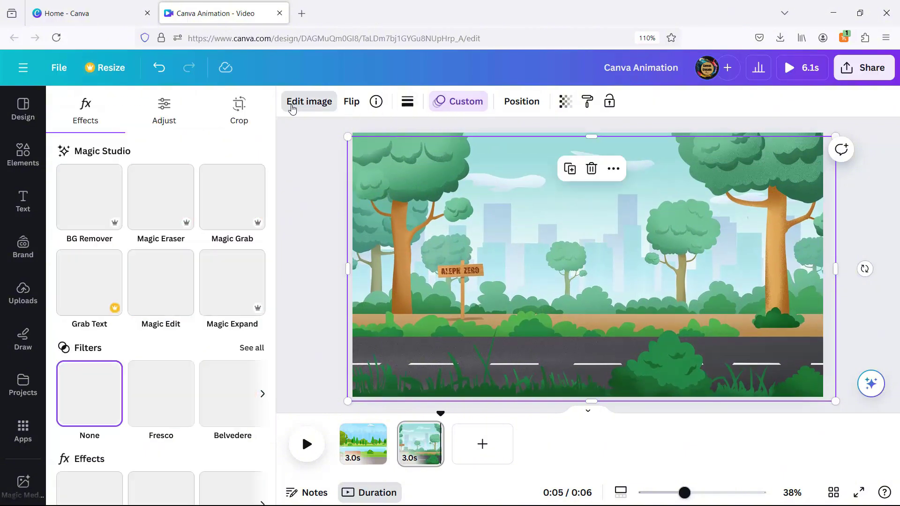
{"action": "left_click", "coordinate": [231, 196]}
{"action": "left_click", "coordinate": [378, 190]}
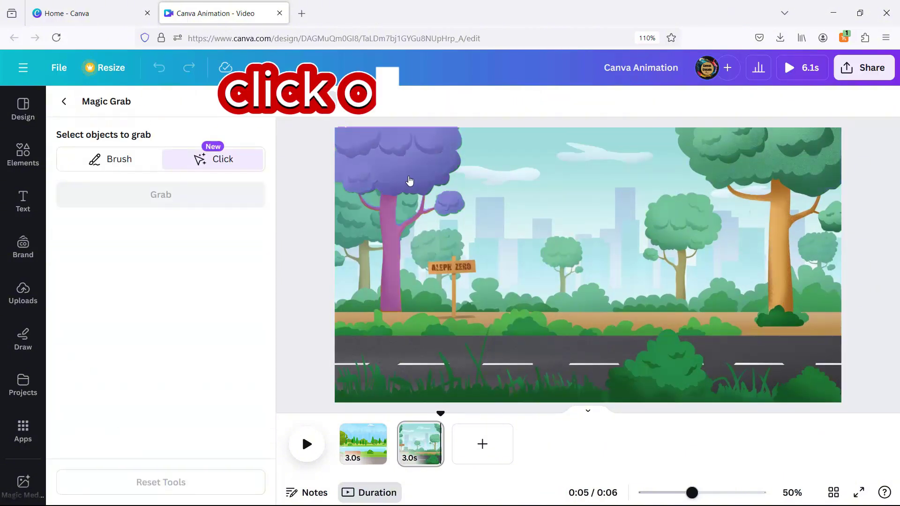
{"action": "left_click", "coordinate": [407, 169]}
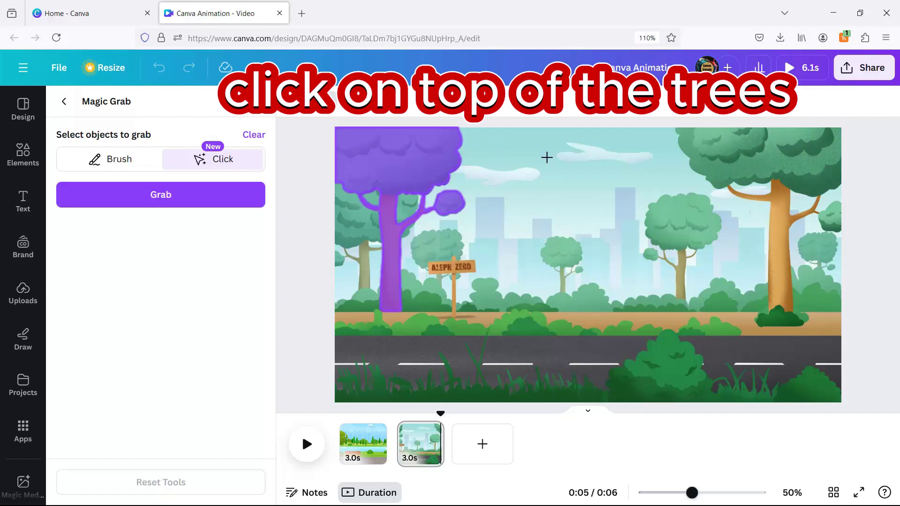
{"action": "left_click", "coordinate": [725, 167]}
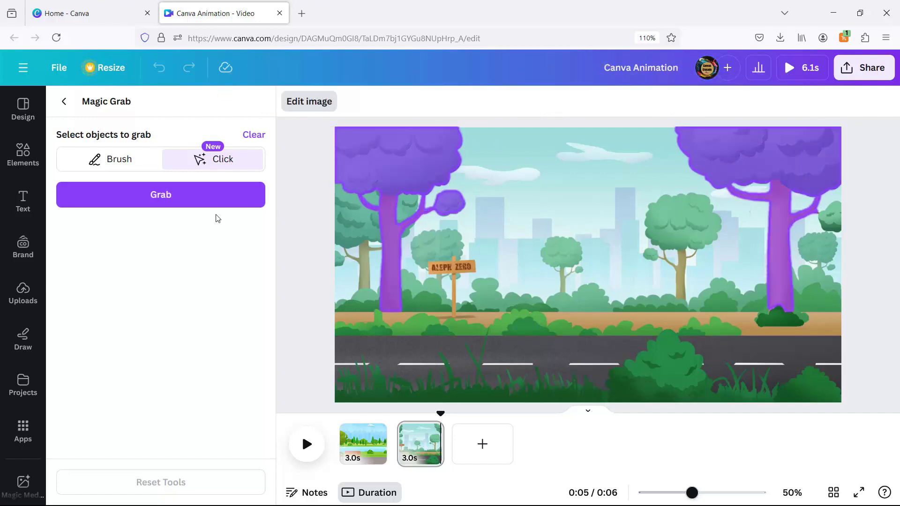
{"action": "left_click", "coordinate": [179, 196]}
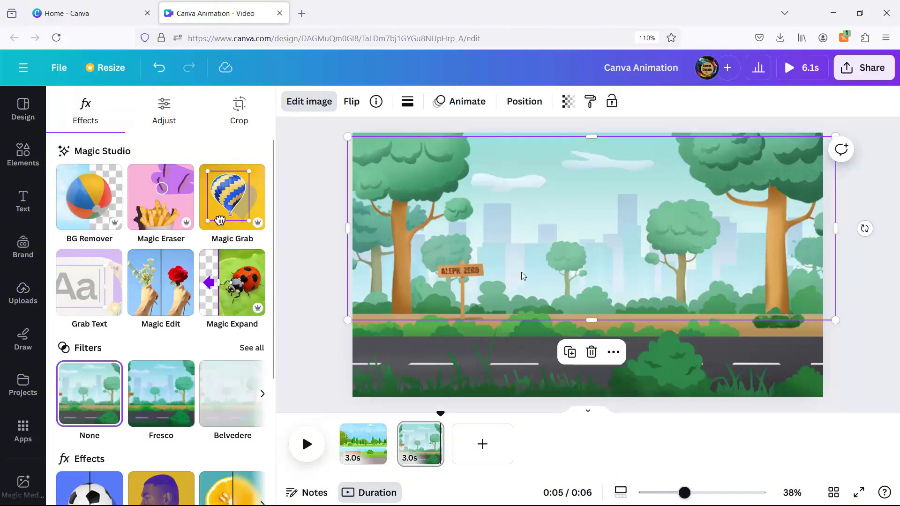
- Delete the leftover background copy and align the cut-out trees exactly over the original trees
{"action": "mouse_move", "coordinate": [602, 247]}
{"action": "left_mouse_down"}
{"action": "mouse_move", "coordinate": [622, 289]}
{"action": "mouse_move", "coordinate": [612, 255]}
{"action": "left_mouse_up"}
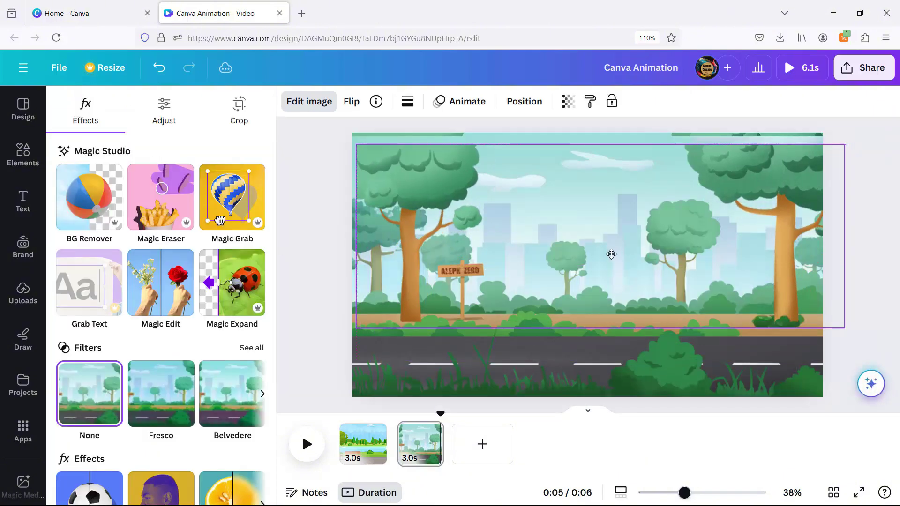
{"action": "left_click", "coordinate": [587, 142]}
{"action": "left_click", "coordinate": [593, 170]}
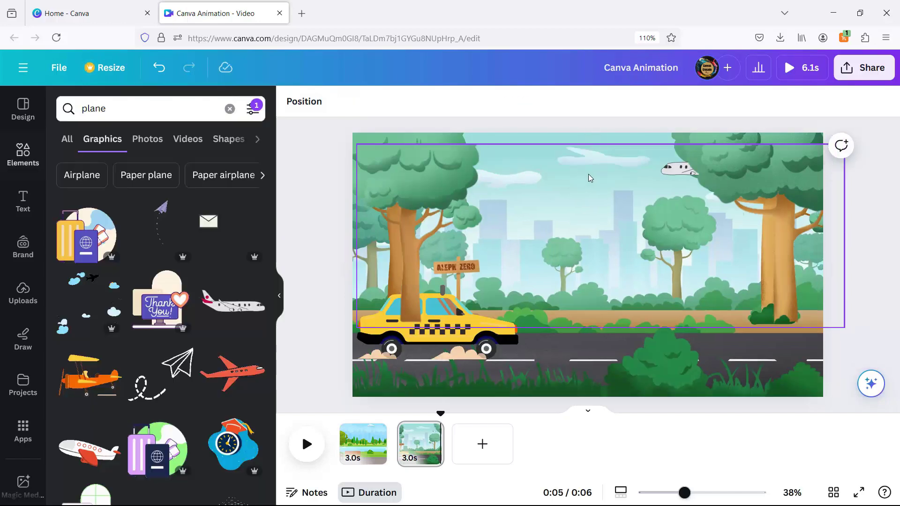
{"action": "left_click", "coordinate": [564, 243]}
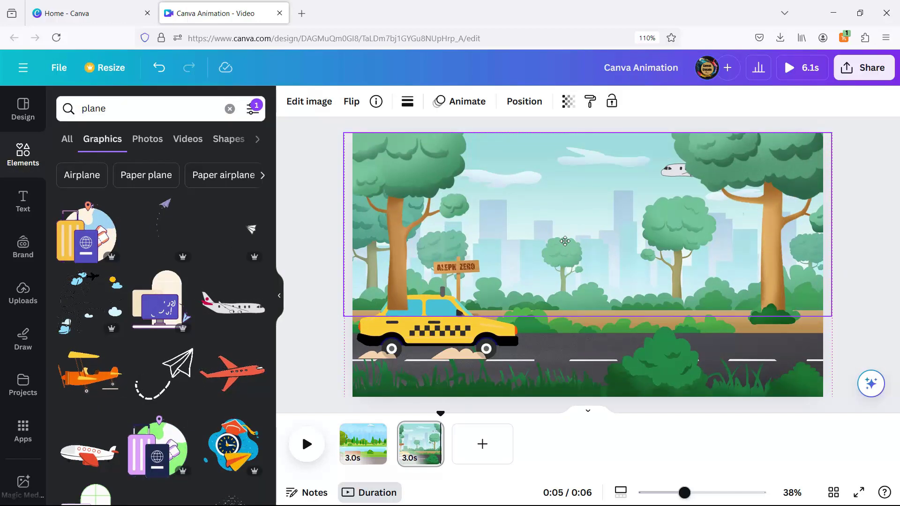
{"action": "left_click_drag", "start_coordinate": [564, 243], "coordinate": [564, 240]}
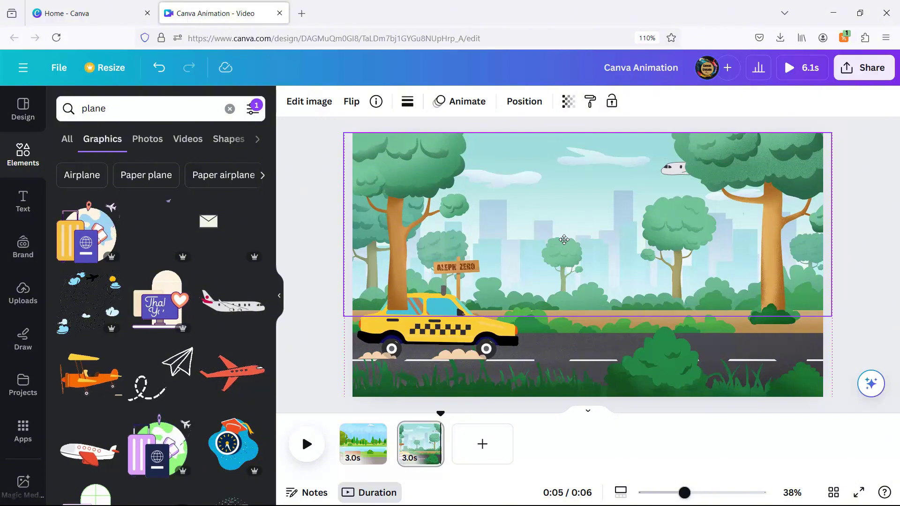
{"action": "left_click", "coordinate": [302, 328]}
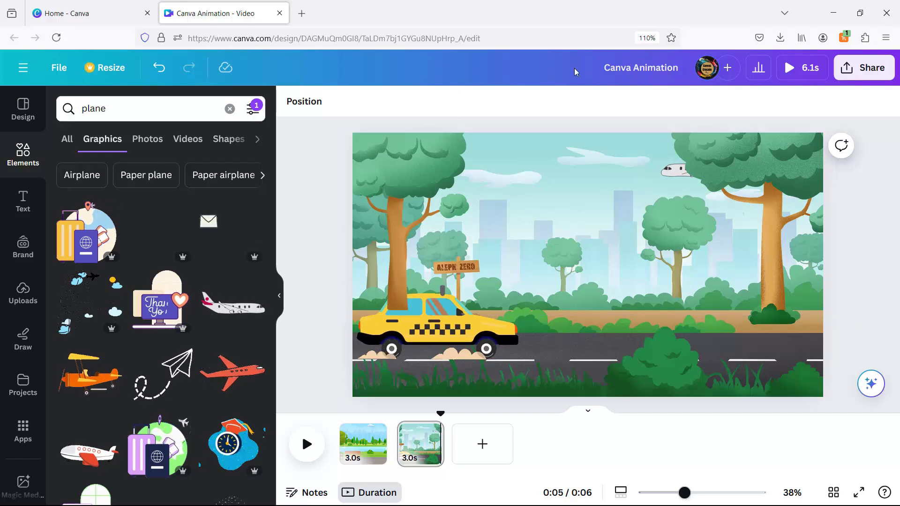
- Reorder the layers so the bush is in front, followed by the taxi, the cut-out trees and the plane
{"action": "left_click", "coordinate": [441, 329]}
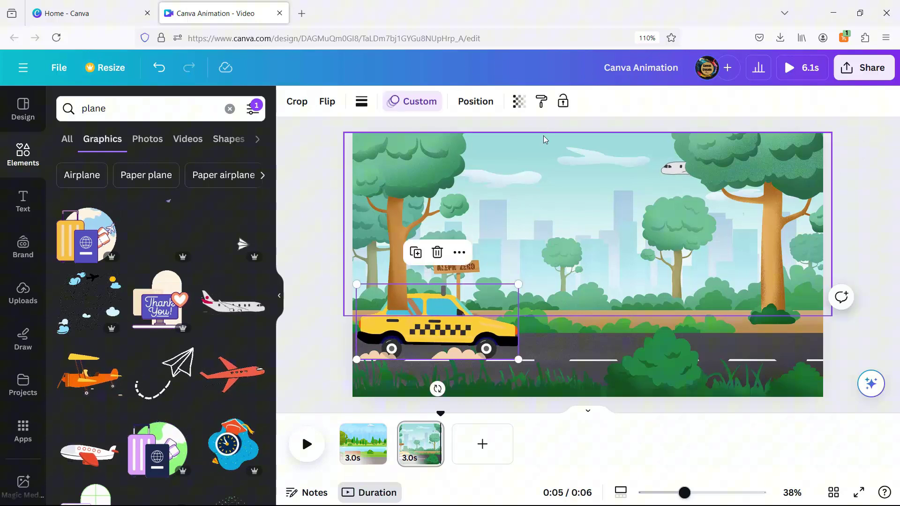
{"action": "left_click", "coordinate": [476, 102]}
{"action": "left_click", "coordinate": [215, 104]}
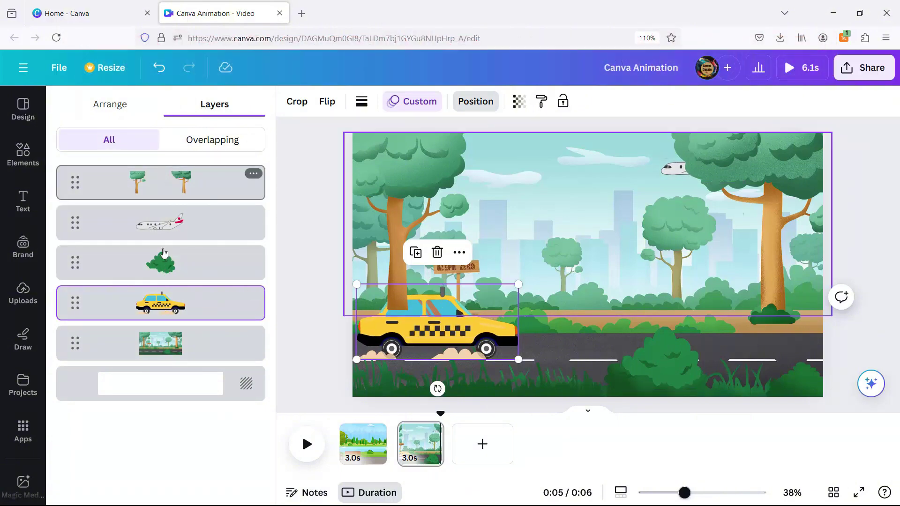
{"action": "left_click_drag", "start_coordinate": [74, 306], "coordinate": [69, 165]}
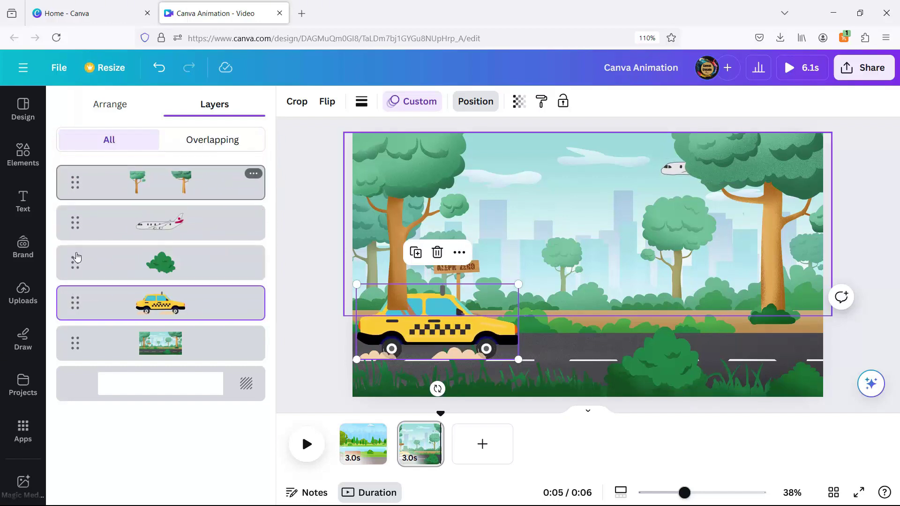
{"action": "left_click_drag", "start_coordinate": [72, 309], "coordinate": [75, 181]}
{"action": "left_click_drag", "start_coordinate": [75, 303], "coordinate": [78, 187]}
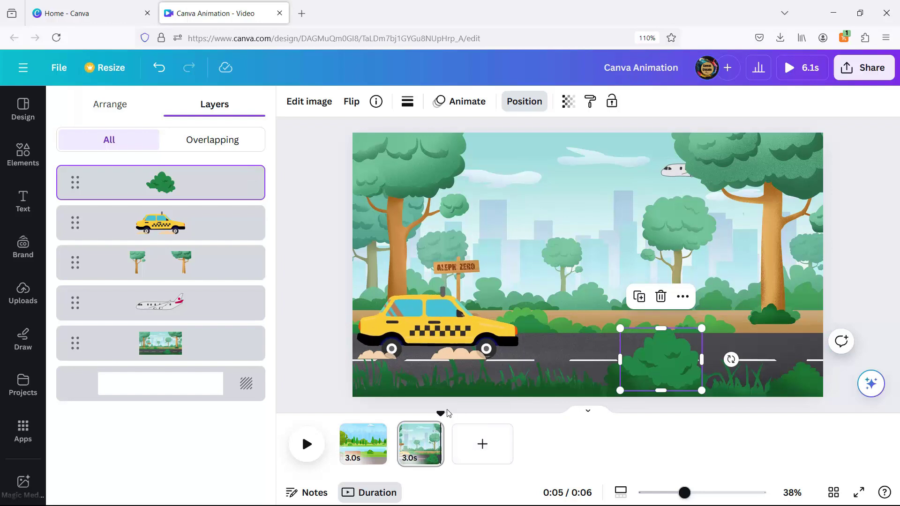
- Move the playhead to the start of the road scene at 0:03
{"action": "left_click_drag", "start_coordinate": [440, 414], "coordinate": [386, 414]}
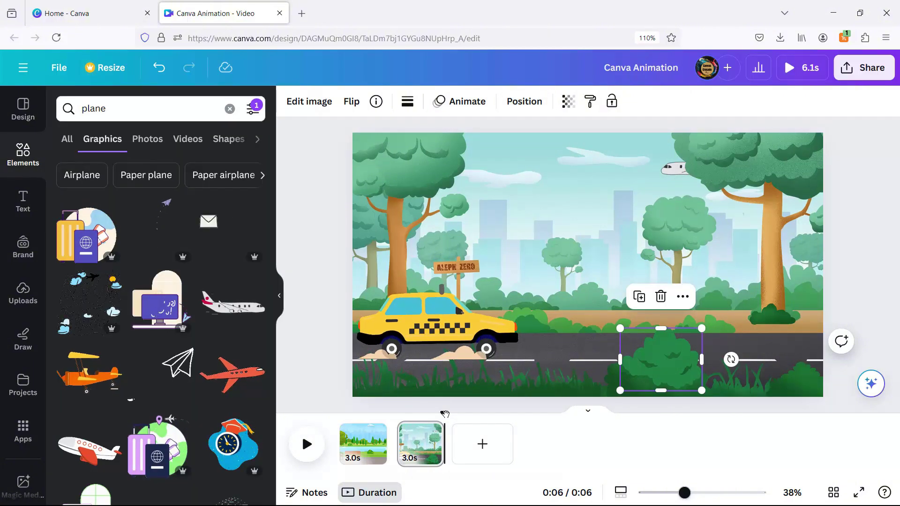
{"action": "left_click_drag", "start_coordinate": [444, 414], "coordinate": [397, 414]}
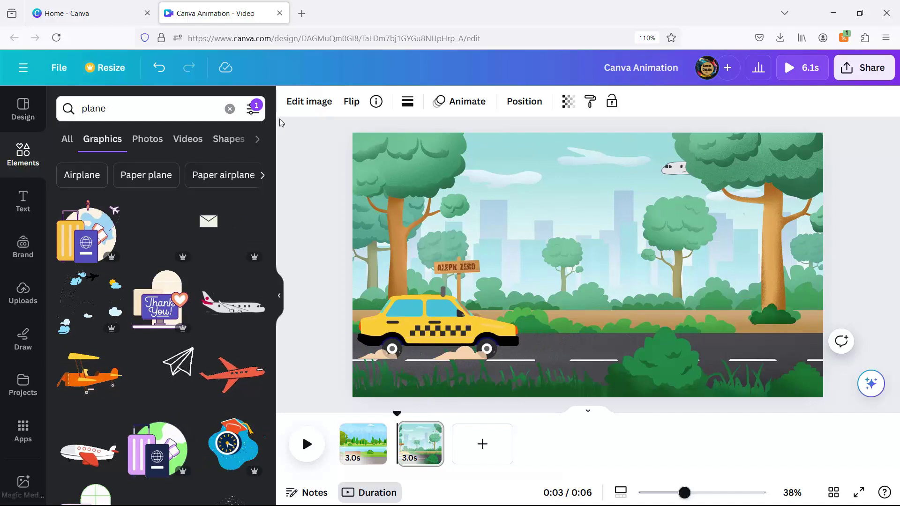
{"action": "left_click", "coordinate": [661, 359]}
{"action": "right_click", "coordinate": [304, 145]}
- Search the elements library for "rain" and show all matching graphics
{"action": "left_click", "coordinate": [230, 108]}
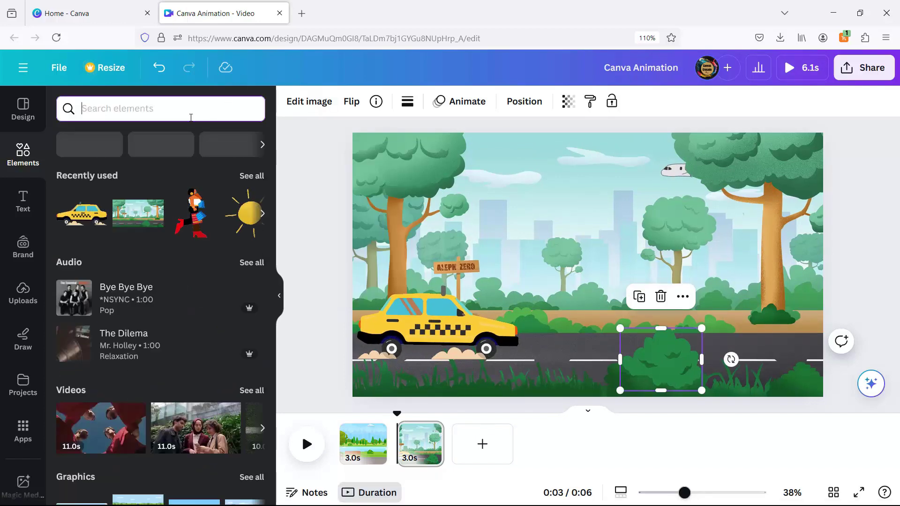
{"action": "type", "text": "rain"}
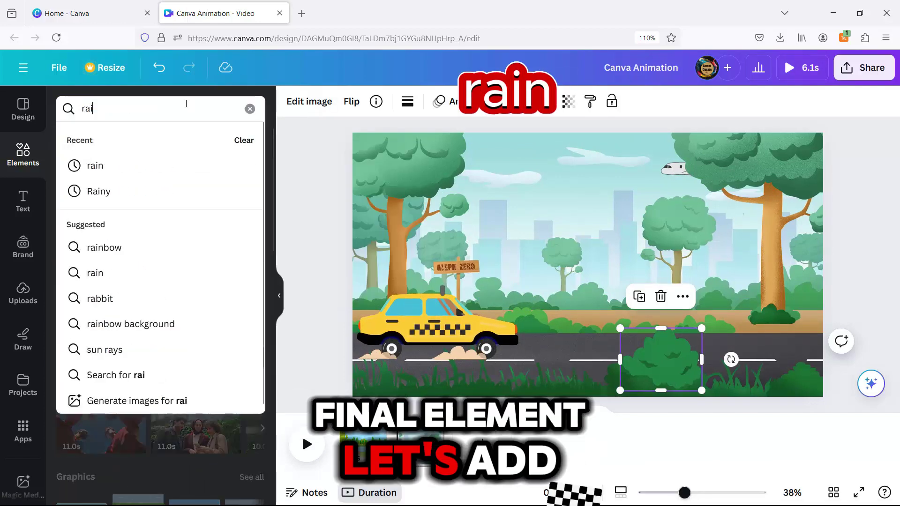
{"action": "left_click", "coordinate": [135, 165]}
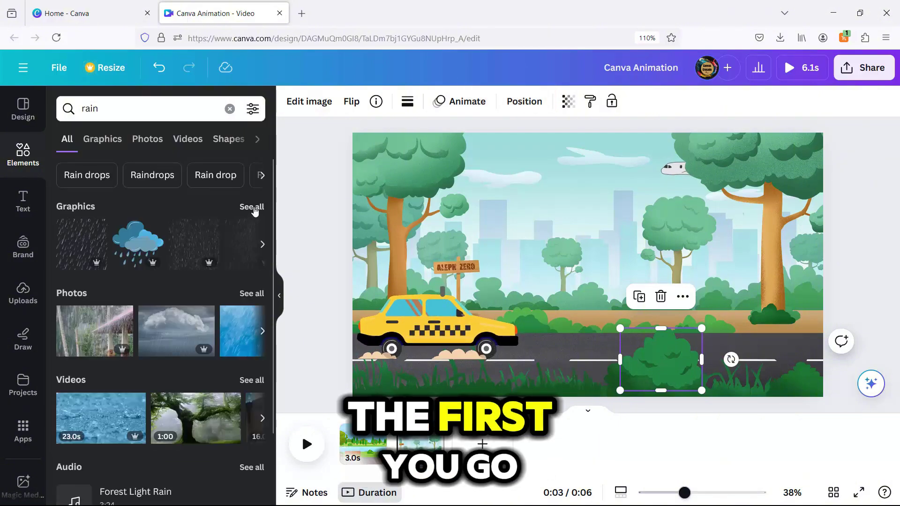
{"action": "left_click", "coordinate": [252, 207]}
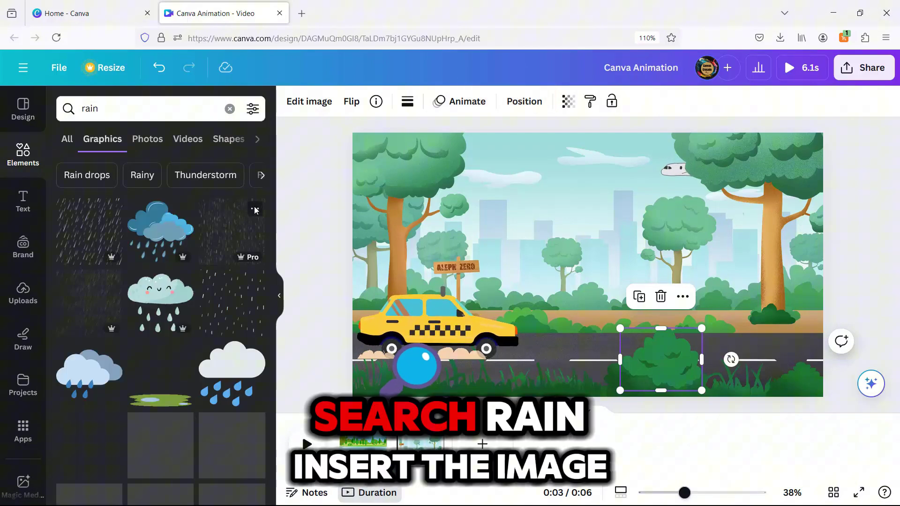
- Add the fine vertical rain graphic to the page's upper-left corner and enlarge it to the full page height
{"action": "left_click", "coordinate": [216, 235]}
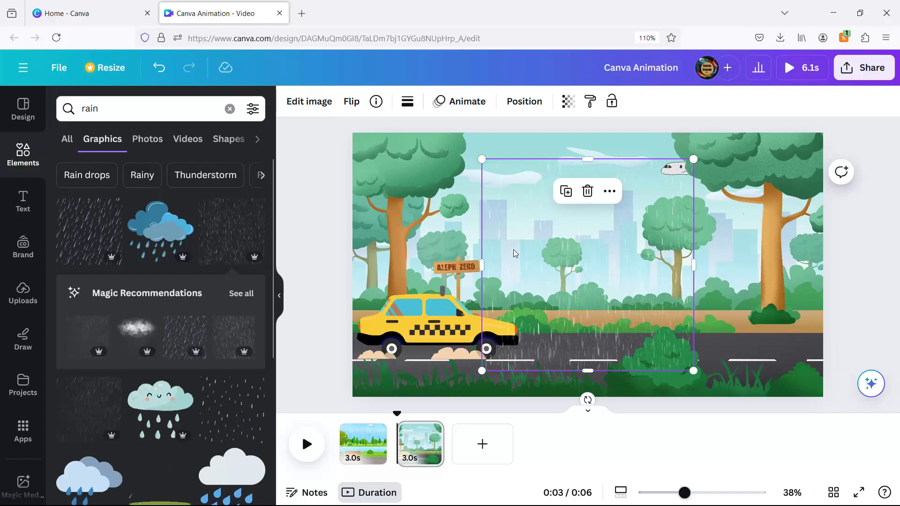
{"action": "left_click_drag", "start_coordinate": [520, 252], "coordinate": [406, 219]}
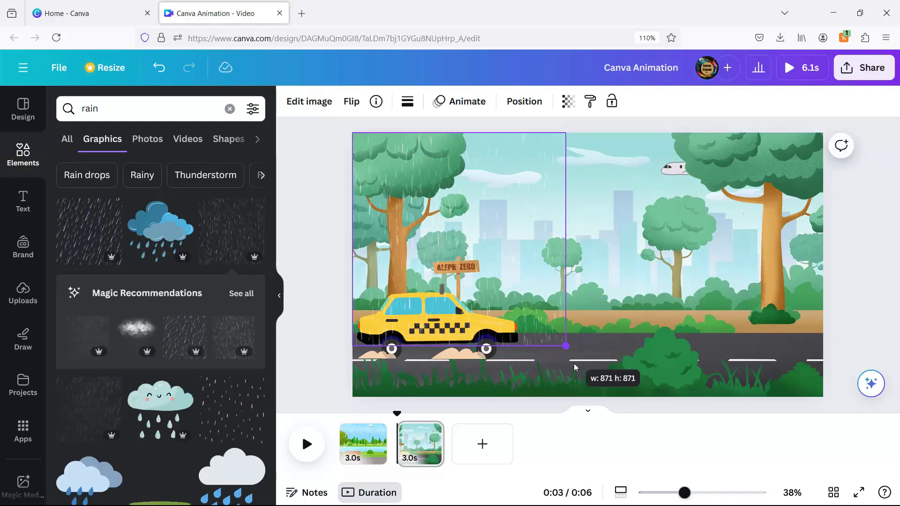
{"action": "left_click_drag", "start_coordinate": [576, 367], "coordinate": [618, 406]}
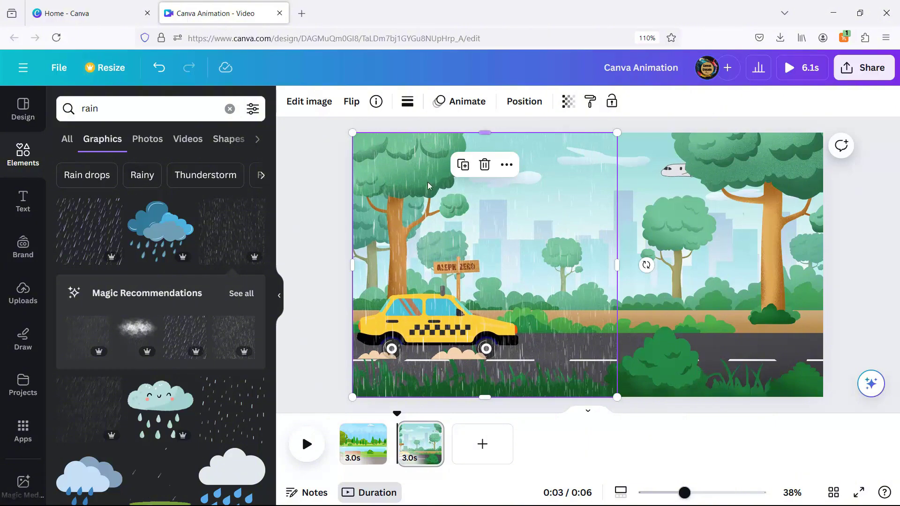
- Duplicate the rain graphic, place the copy beside the first to cover the rest of the scene, and group both
{"action": "left_click", "coordinate": [463, 166]}
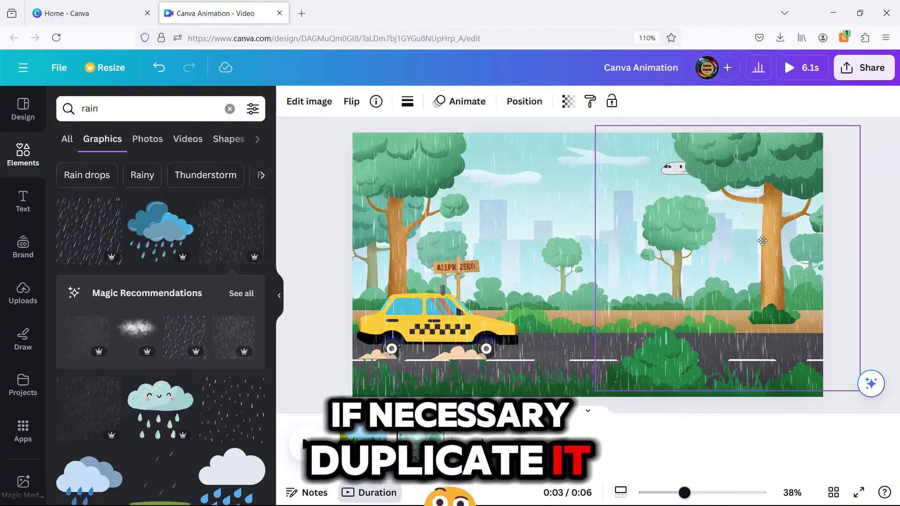
{"action": "left_click_drag", "start_coordinate": [548, 403], "coordinate": [629, 398]}
{"action": "left_click", "coordinate": [583, 164]}
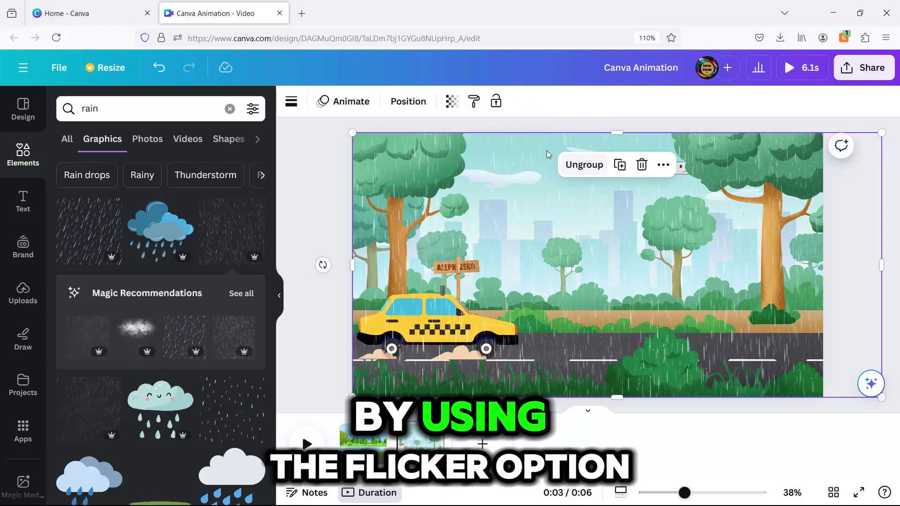
- Apply the Flicker motion effect to the rain group
{"action": "left_click", "coordinate": [352, 101]}
{"action": "scroll", "coordinate": [173, 350], "scroll_direction": "down", "scroll_amount": 10}
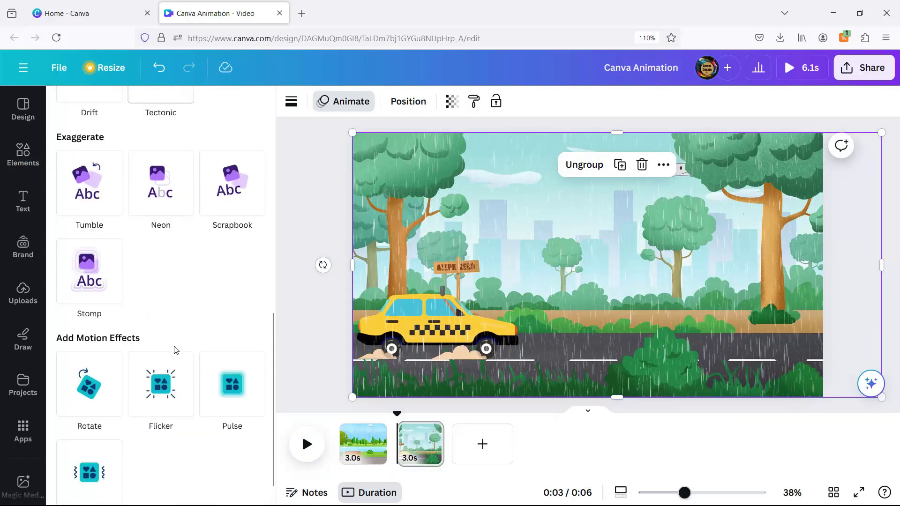
{"action": "left_click", "coordinate": [169, 369]}
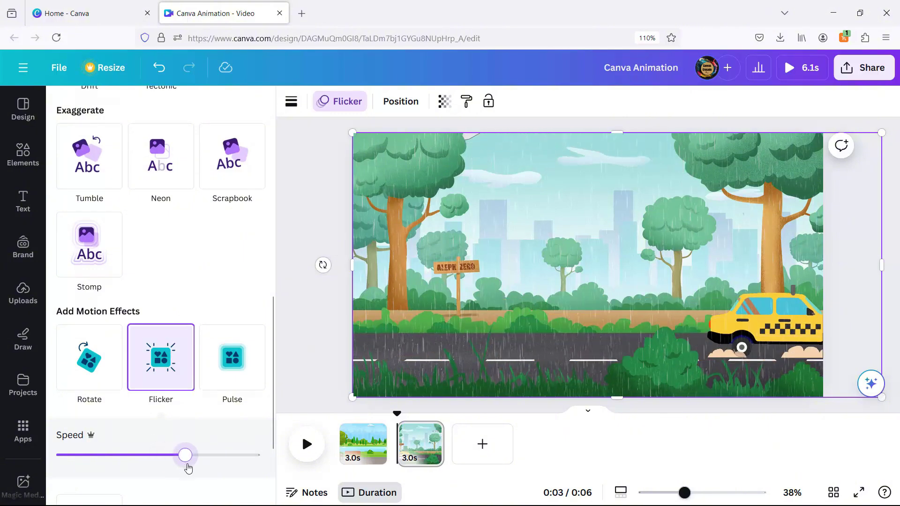
- Slow down the rain group's Flicker effect and play the road scene
{"action": "left_click_drag", "start_coordinate": [186, 456], "coordinate": [121, 456]}
{"action": "left_click", "coordinate": [451, 108]}
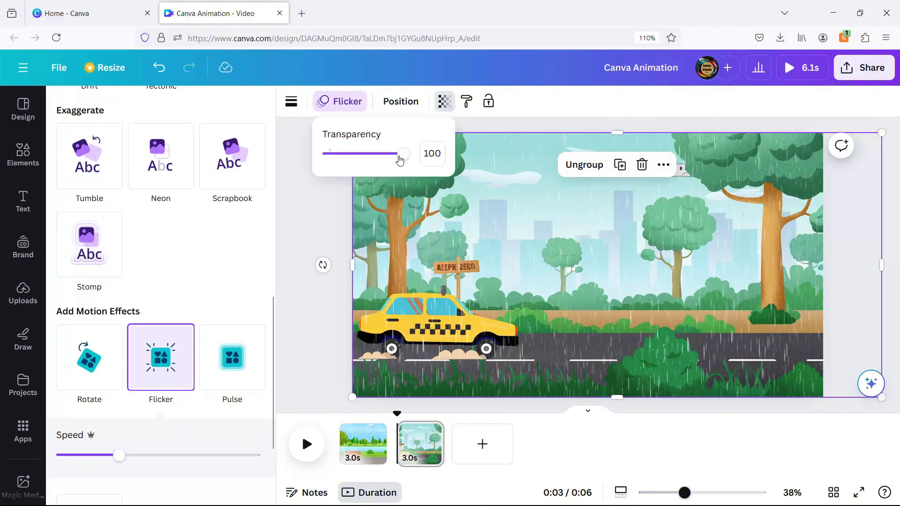
{"action": "left_click", "coordinate": [319, 315]}
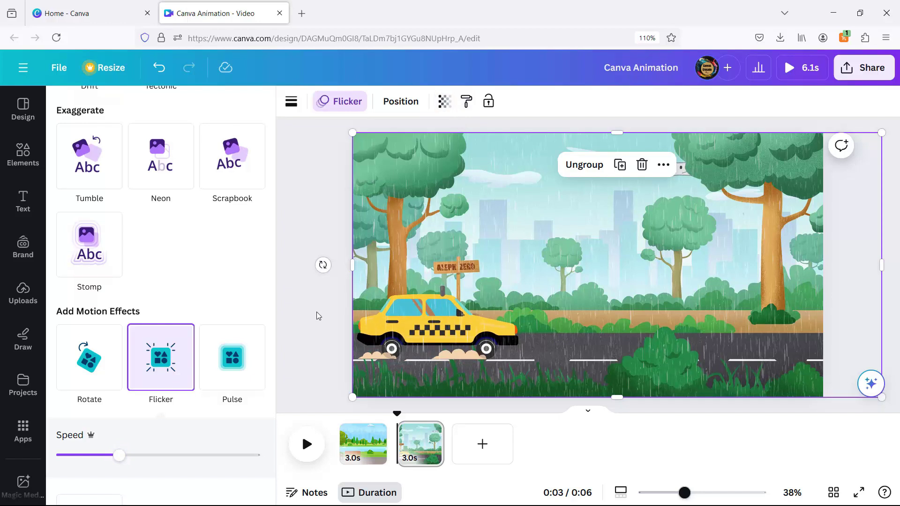
{"action": "left_click", "coordinate": [307, 450]}
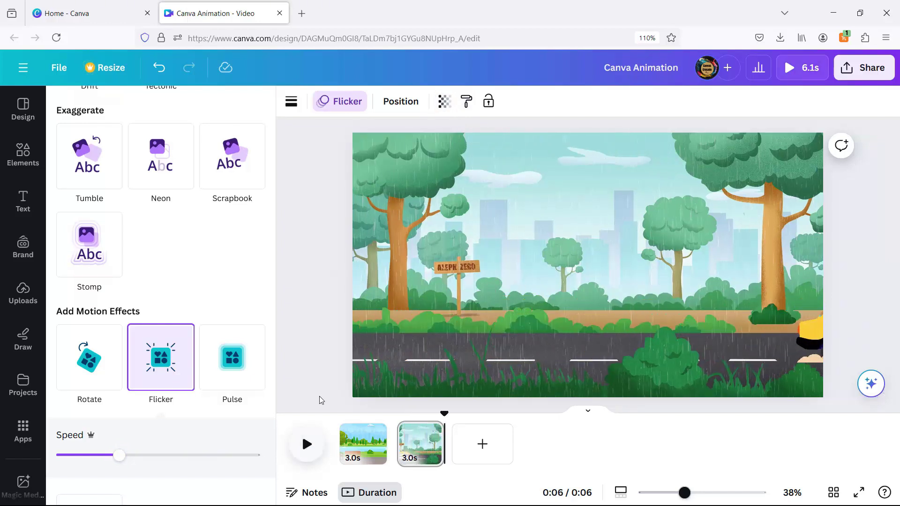
- Delete the rain graphic group from the road scene
{"action": "left_click", "coordinate": [523, 386]}
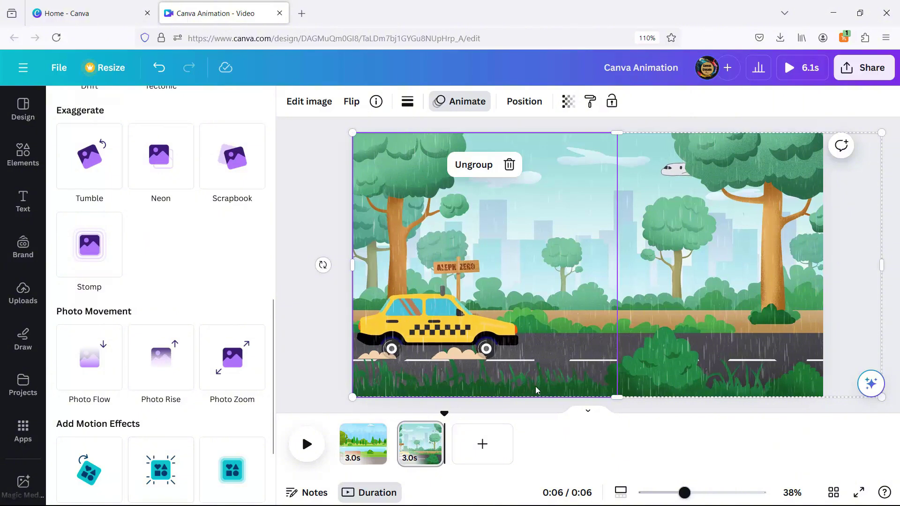
{"action": "left_click", "coordinate": [647, 393]}
{"action": "left_click", "coordinate": [678, 415]}
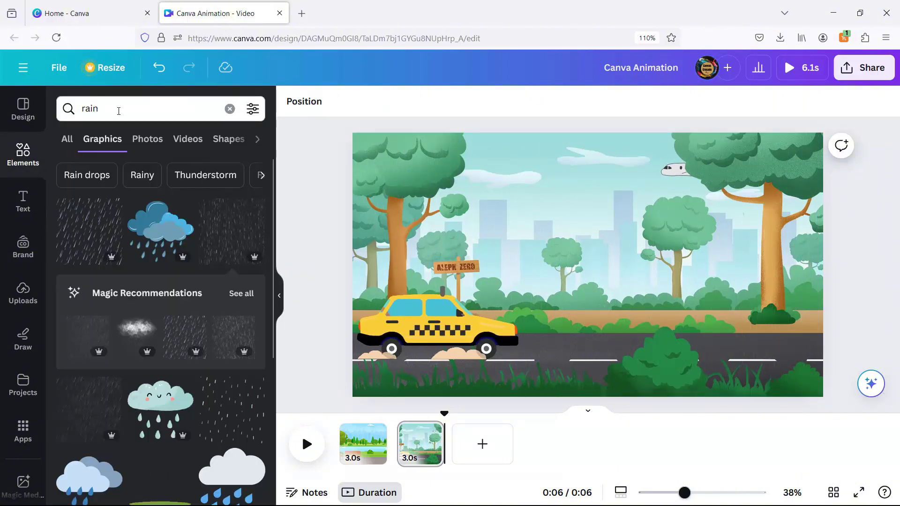
- Add the 41-second rain-on-black video from the rain video results and enlarge it to cover the whole road scene
{"action": "left_click", "coordinate": [187, 139]}
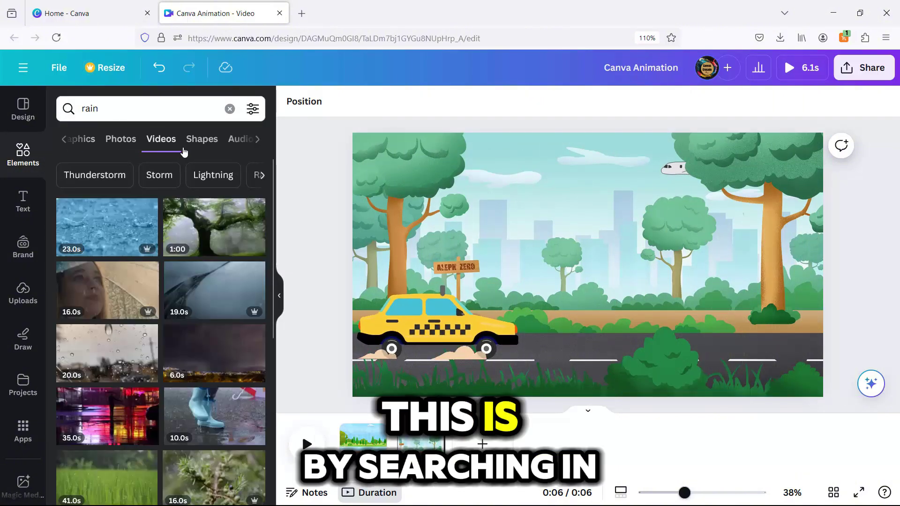
{"action": "scroll", "coordinate": [135, 357], "scroll_direction": "down", "scroll_amount": 10}
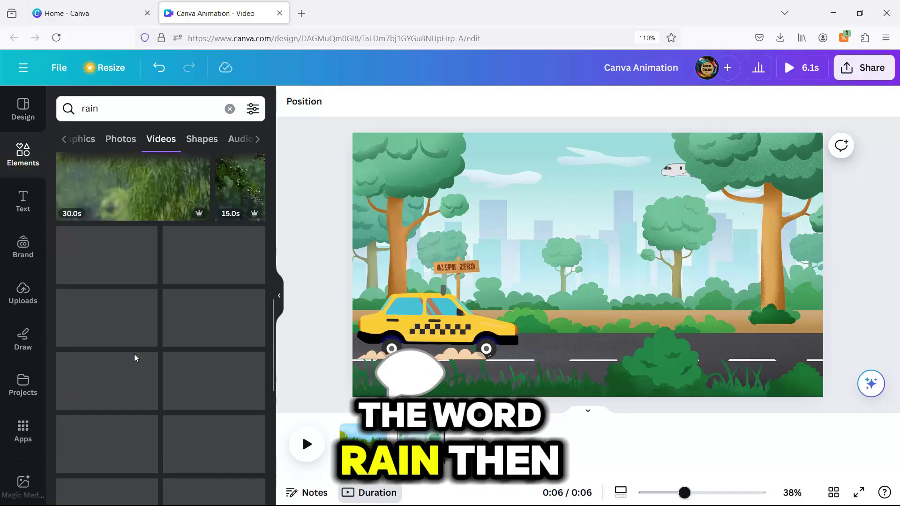
{"action": "scroll", "coordinate": [134, 358], "scroll_direction": "down", "scroll_amount": 10}
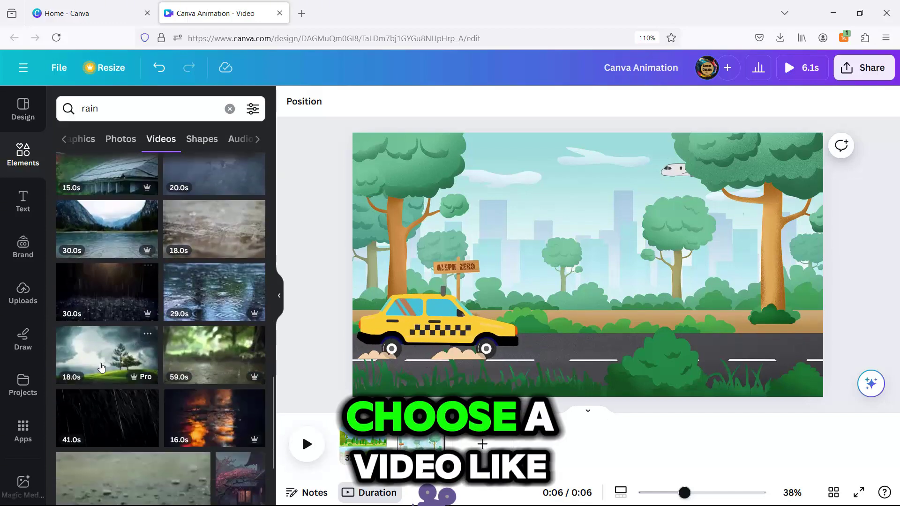
{"action": "scroll", "coordinate": [101, 365], "scroll_direction": "down", "scroll_amount": 1}
{"action": "left_click", "coordinate": [101, 354]}
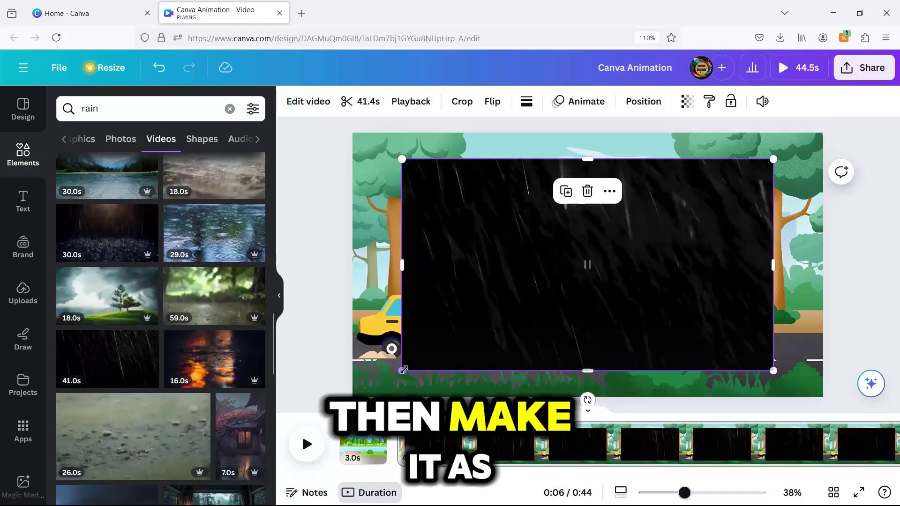
{"action": "left_click_drag", "start_coordinate": [403, 370], "coordinate": [352, 396]}
{"action": "left_click_drag", "start_coordinate": [773, 158], "coordinate": [808, 126]}
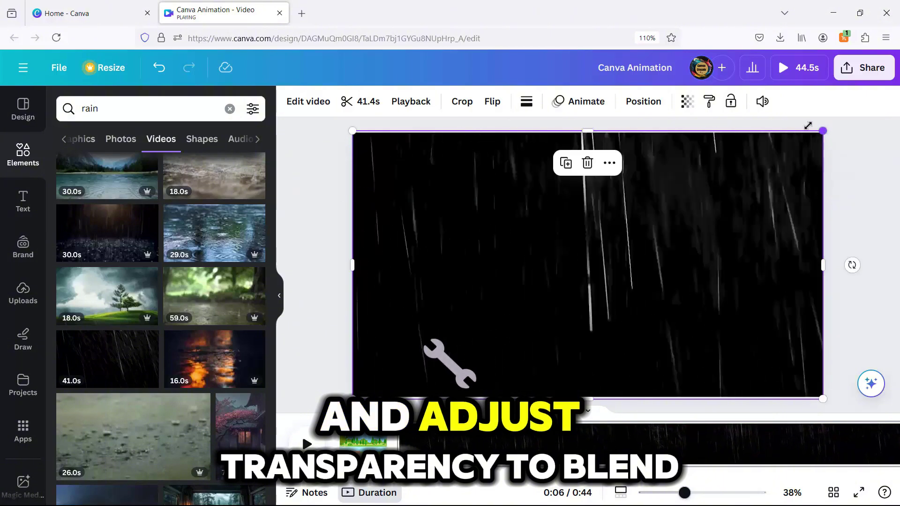
- Mute the rain video and trim its length to 3.0 seconds
{"action": "left_click", "coordinate": [763, 101]}
{"action": "left_click", "coordinate": [749, 146]}
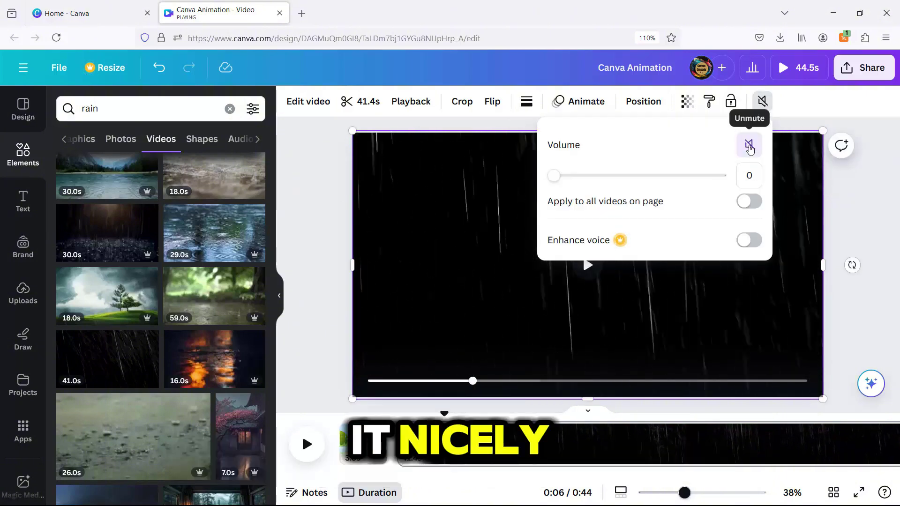
{"action": "left_click", "coordinate": [361, 104]}
{"action": "left_click", "coordinate": [432, 96]}
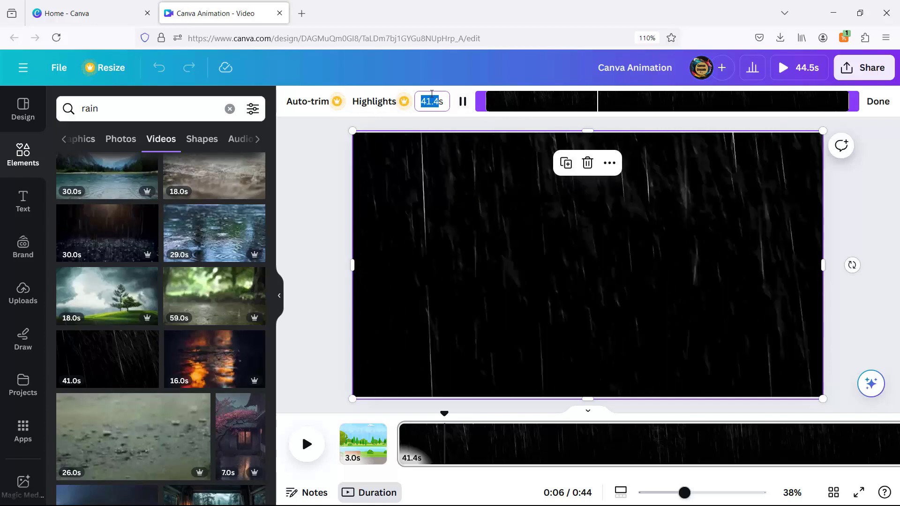
{"action": "type", "text": "3s"}
{"action": "key", "text": "Return"}
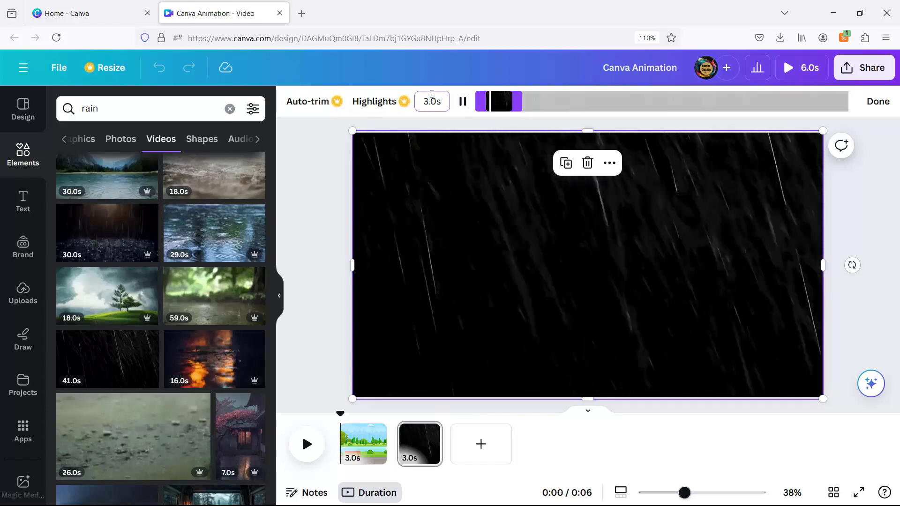
{"action": "left_click", "coordinate": [879, 105]}
- Set the rain video's transparency to 18 and play the road scene from its beginning
{"action": "left_click", "coordinate": [683, 102]}
{"action": "left_click_drag", "start_coordinate": [641, 153], "coordinate": [583, 159]}
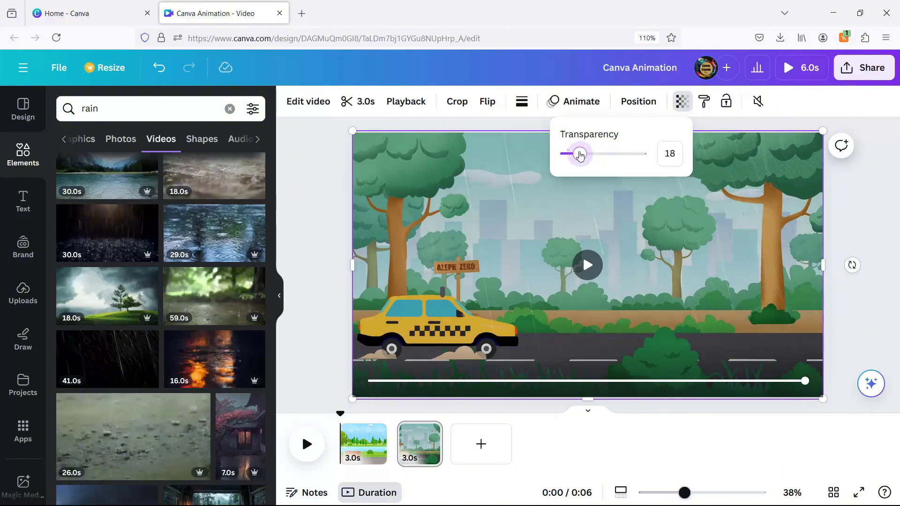
{"action": "left_click", "coordinate": [711, 159]}
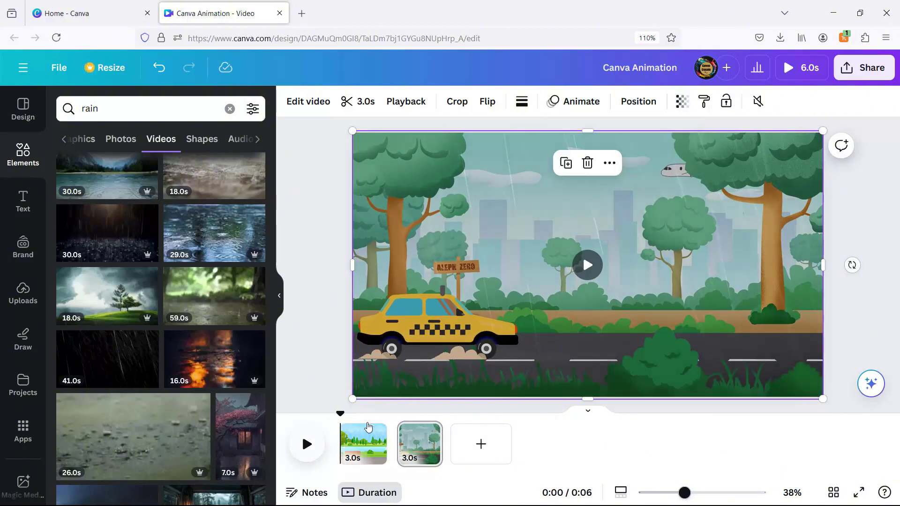
{"action": "left_click_drag", "start_coordinate": [340, 415], "coordinate": [396, 415]}
{"action": "left_click", "coordinate": [306, 445]}
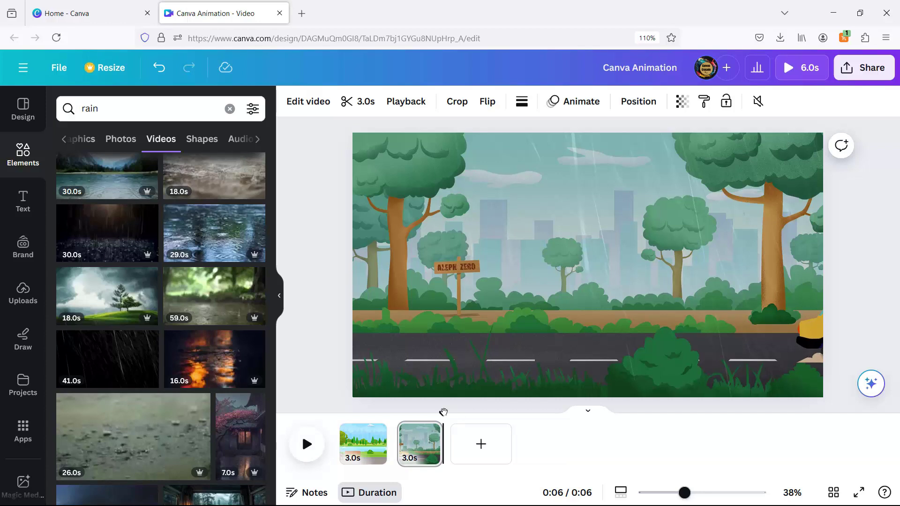
{"action": "left_click", "coordinate": [399, 422]}
{"action": "left_click", "coordinate": [307, 445]}
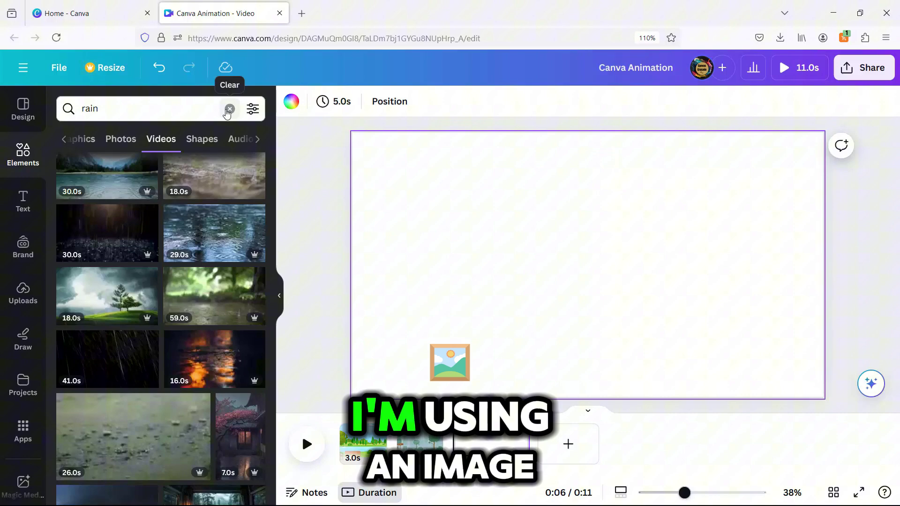
- Add the uploaded snowy lake image with bare trees to the blank third page and enlarge it to fill the page
{"action": "left_click", "coordinate": [230, 109]}
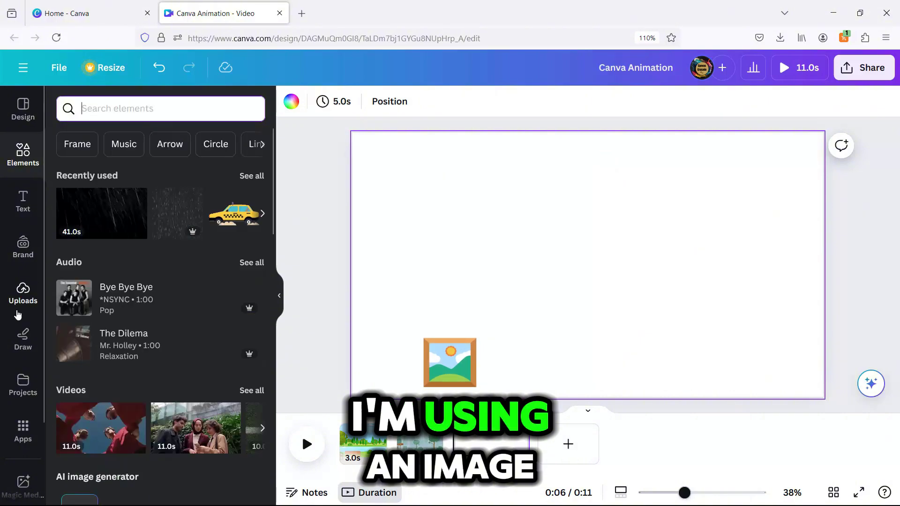
{"action": "left_click", "coordinate": [23, 290]}
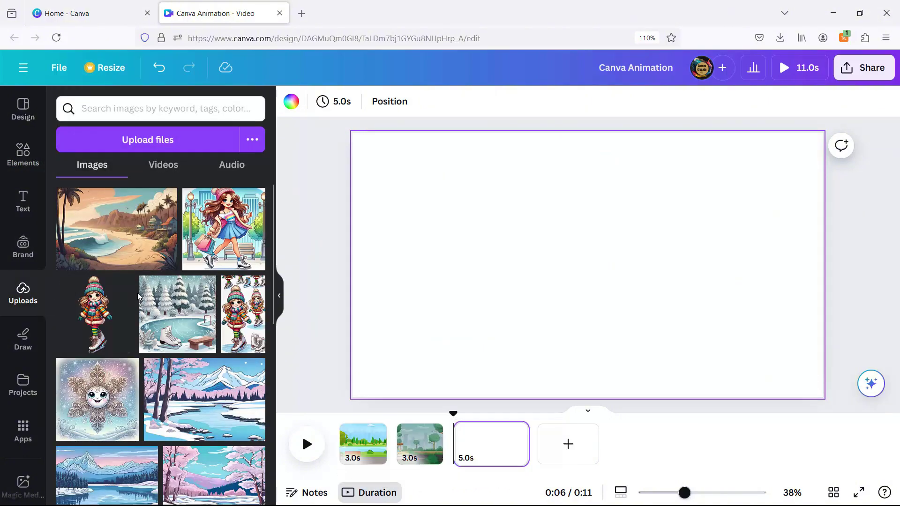
{"action": "scroll", "coordinate": [137, 292], "scroll_direction": "down", "scroll_amount": 5}
{"action": "left_click", "coordinate": [111, 331]}
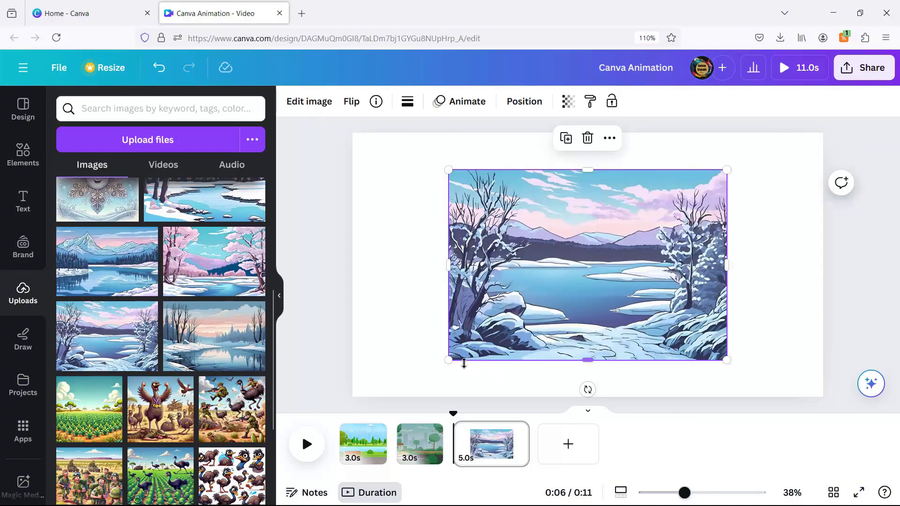
{"action": "left_click_drag", "start_coordinate": [449, 360], "coordinate": [352, 412]}
{"action": "left_click_drag", "start_coordinate": [728, 169], "coordinate": [840, 131]}
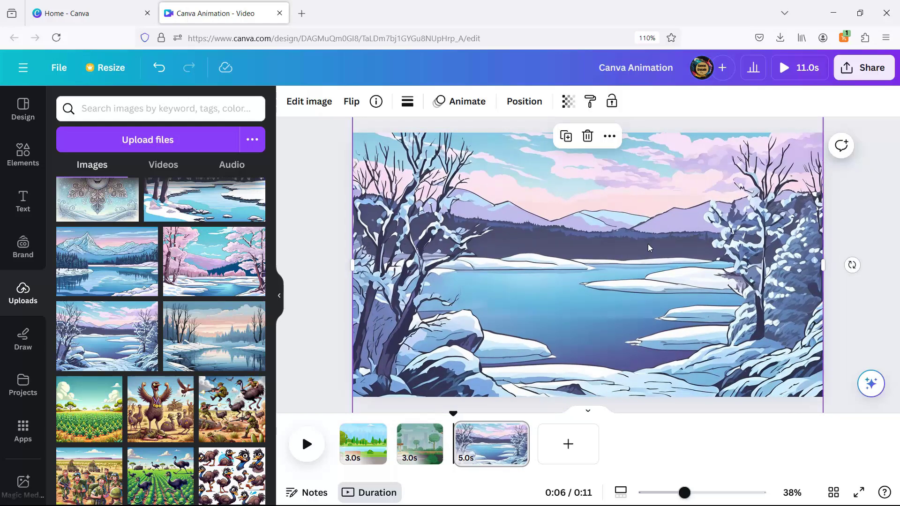
{"action": "left_click_drag", "start_coordinate": [648, 243], "coordinate": [648, 273]}
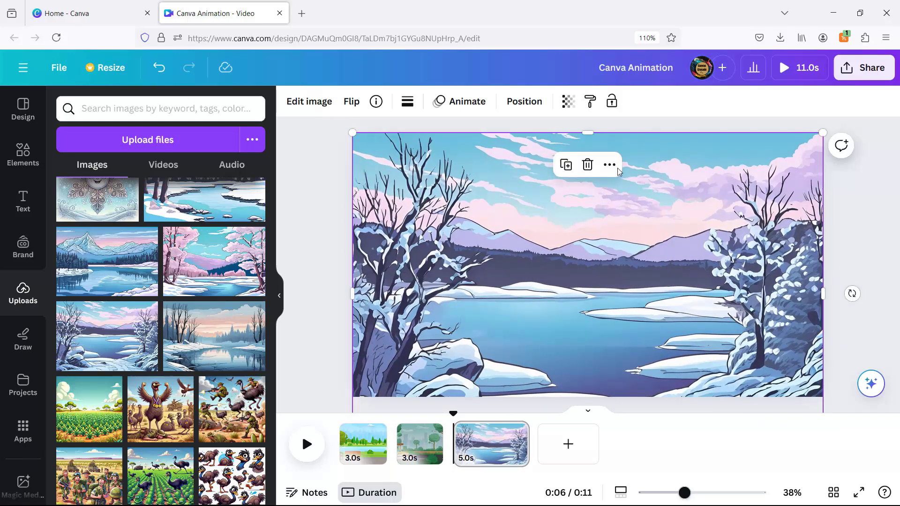
- Duplicate the snowy lake image and try BG Remover on the copy
{"action": "left_click", "coordinate": [566, 165]}
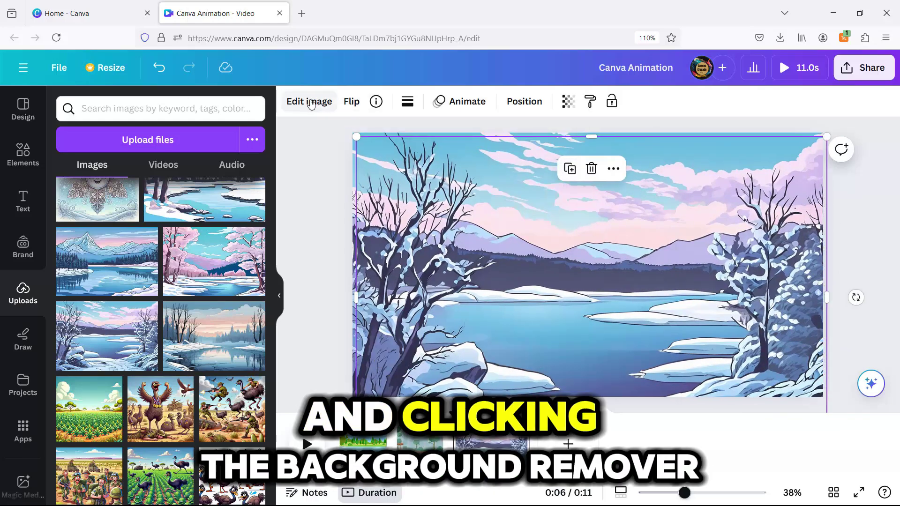
{"action": "left_click", "coordinate": [309, 101]}
{"action": "left_click", "coordinate": [108, 206]}
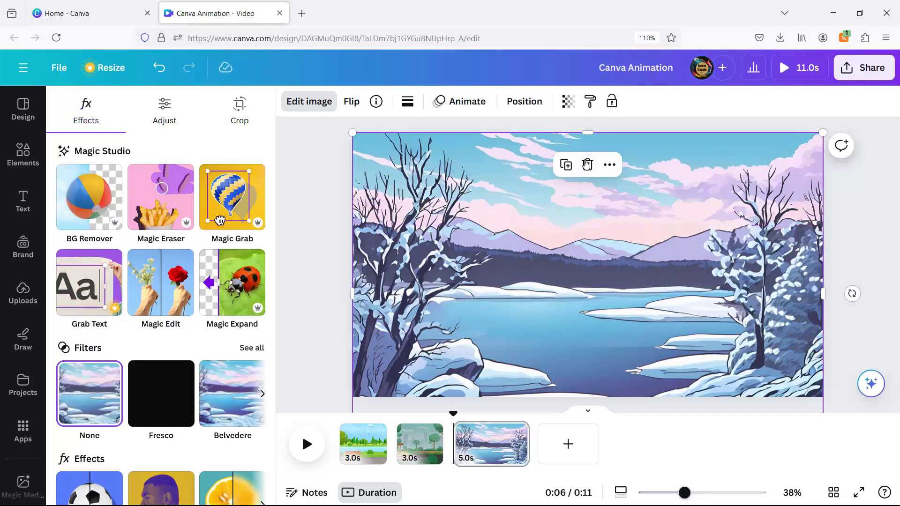
- Delete the sky layer separated from the snowy lake image and extend the landscape's upper edge to include the treetops
{"action": "left_click", "coordinate": [586, 165]}
{"action": "left_click", "coordinate": [588, 230]}
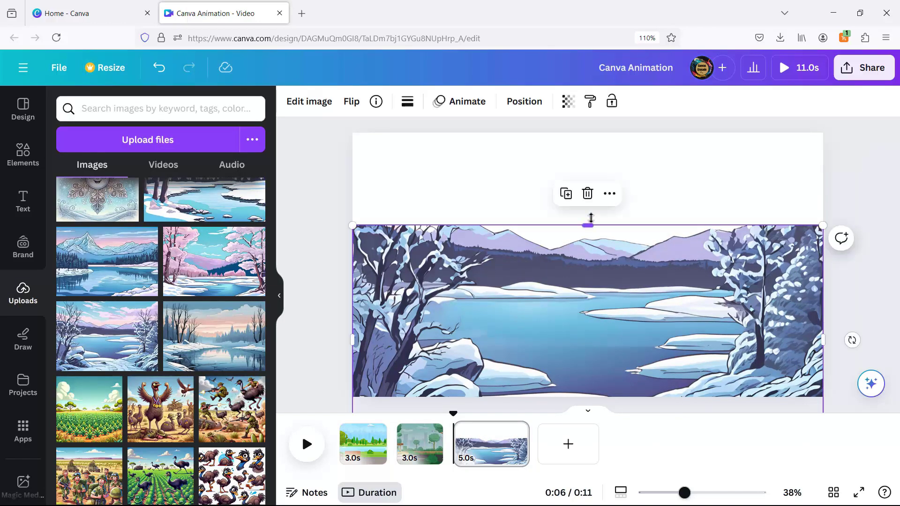
{"action": "left_click_drag", "start_coordinate": [589, 221], "coordinate": [582, 133]}
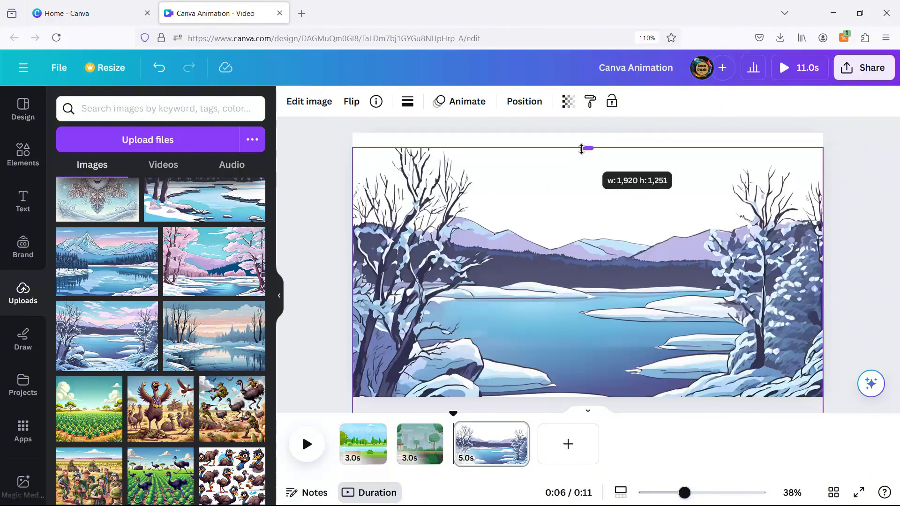
- Search the elements library for "northern lights" and show the matching videos
{"action": "left_click", "coordinate": [23, 145]}
{"action": "left_click", "coordinate": [157, 117]}
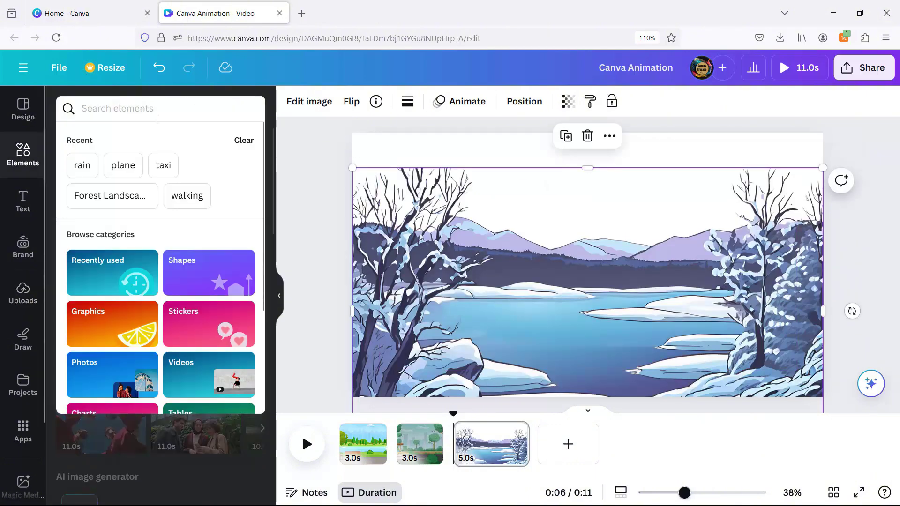
{"action": "type", "text": "north"}
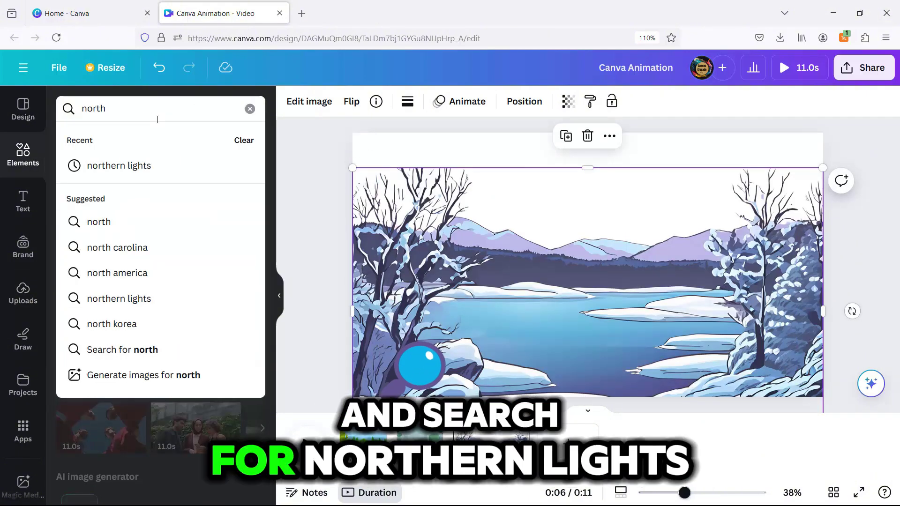
{"action": "left_click", "coordinate": [138, 167]}
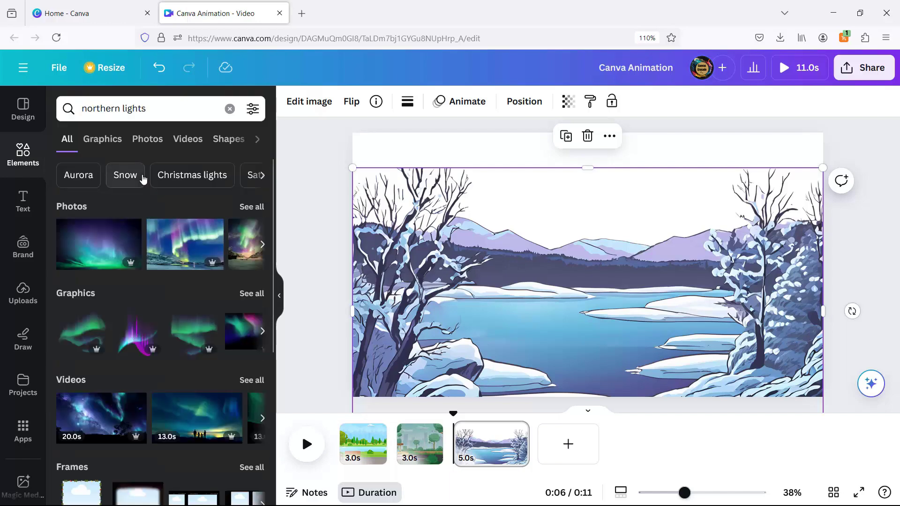
{"action": "left_click", "coordinate": [188, 139]}
- Add the 13-second green aurora video at full page size and send it to the back behind the snowy landscape
{"action": "left_click", "coordinate": [107, 291]}
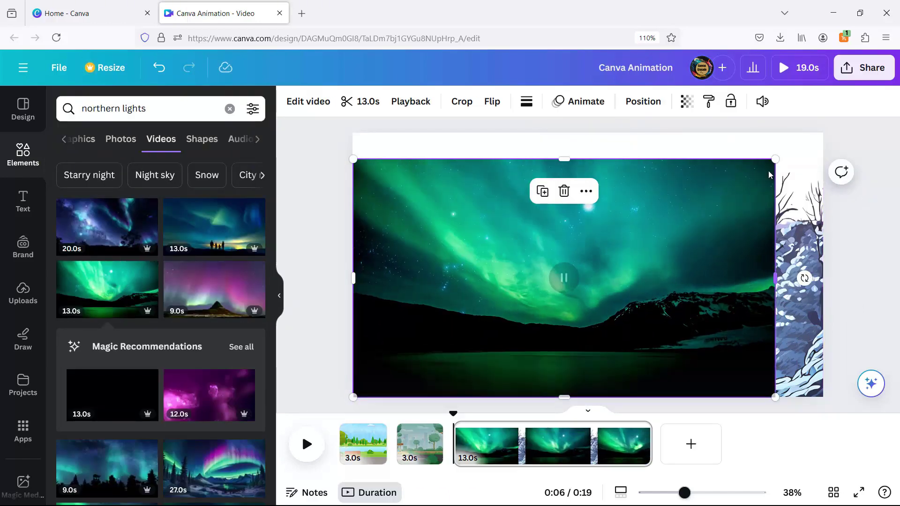
{"action": "left_click_drag", "start_coordinate": [775, 160], "coordinate": [823, 132]}
{"action": "left_click", "coordinate": [643, 104]}
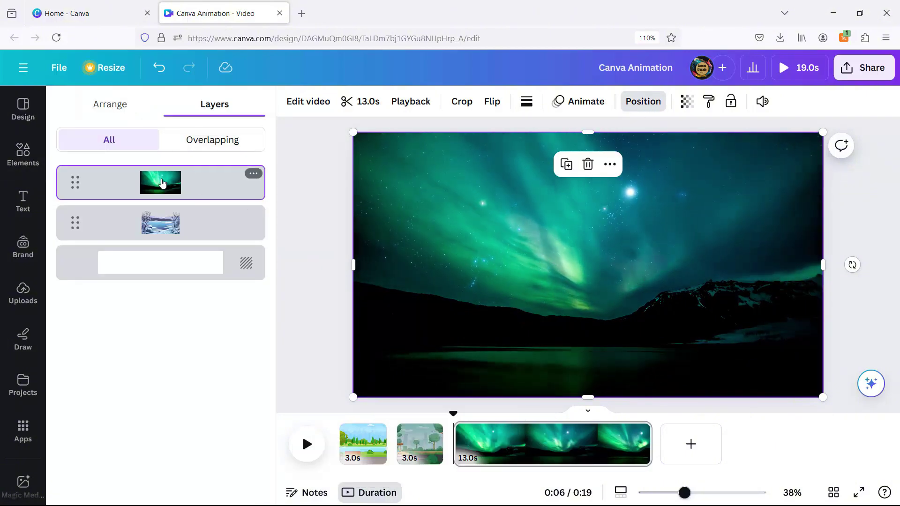
{"action": "left_click", "coordinate": [119, 107]}
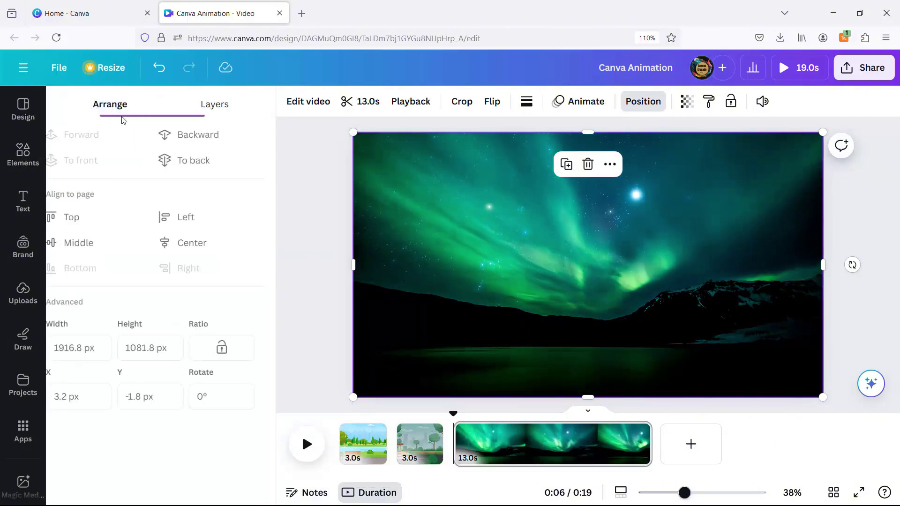
{"action": "left_click", "coordinate": [203, 164]}
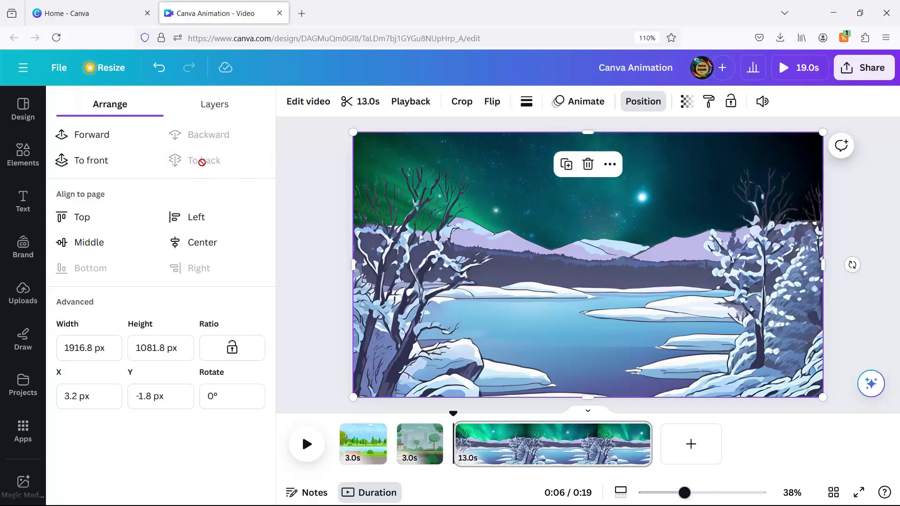
- Shorten the winter lake page to 3.0 seconds and play the scene
{"action": "left_click", "coordinate": [500, 230]}
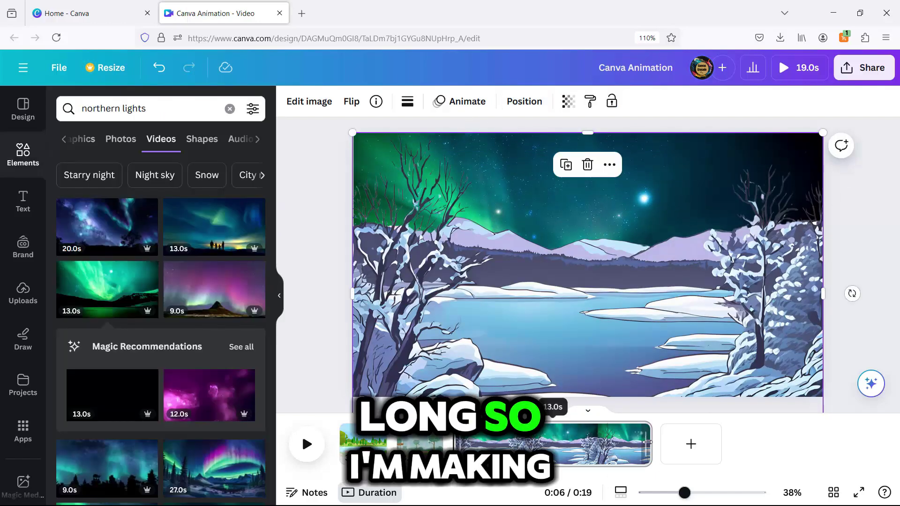
{"action": "left_click_drag", "start_coordinate": [651, 444], "coordinate": [493, 446]}
{"action": "left_click", "coordinate": [307, 444]}
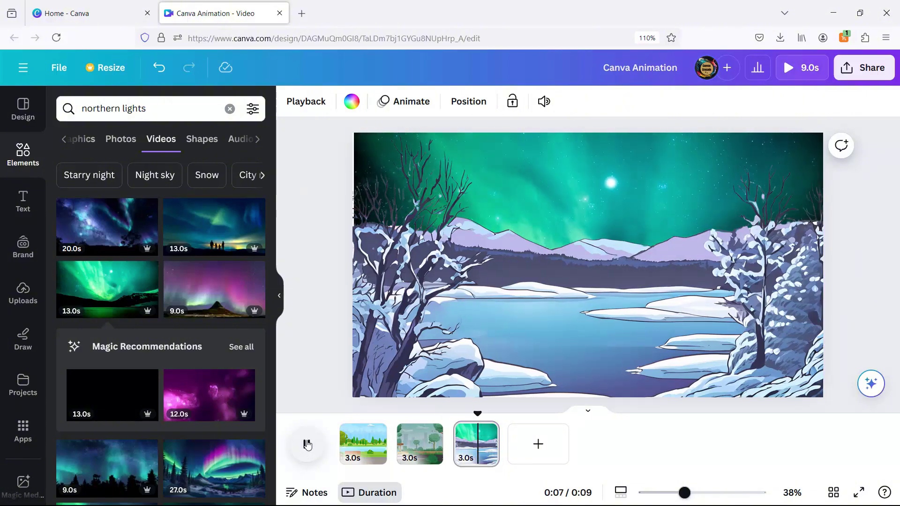
- Search the elements library for "ice skating" and show all matching graphics
{"action": "left_click", "coordinate": [229, 109]}
{"action": "type", "text": "ice"}
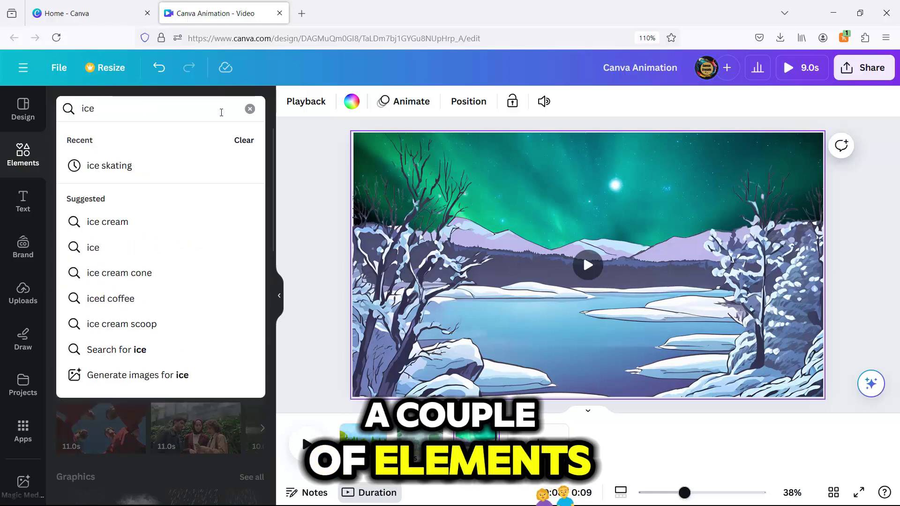
{"action": "left_click", "coordinate": [103, 173]}
{"action": "left_click", "coordinate": [247, 205]}
{"action": "scroll", "coordinate": [253, 207], "scroll_direction": "down", "scroll_amount": 3}
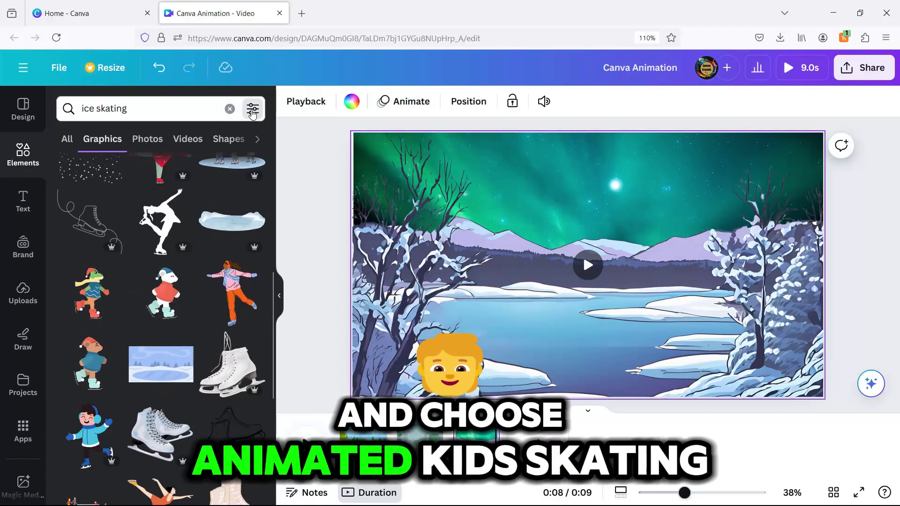
- Filter the ice skating graphics to animated ones and browse the skating animal characters
{"action": "left_click", "coordinate": [253, 109]}
{"action": "left_click", "coordinate": [75, 352]}
{"action": "scroll", "coordinate": [194, 297], "scroll_direction": "down", "scroll_amount": 5}
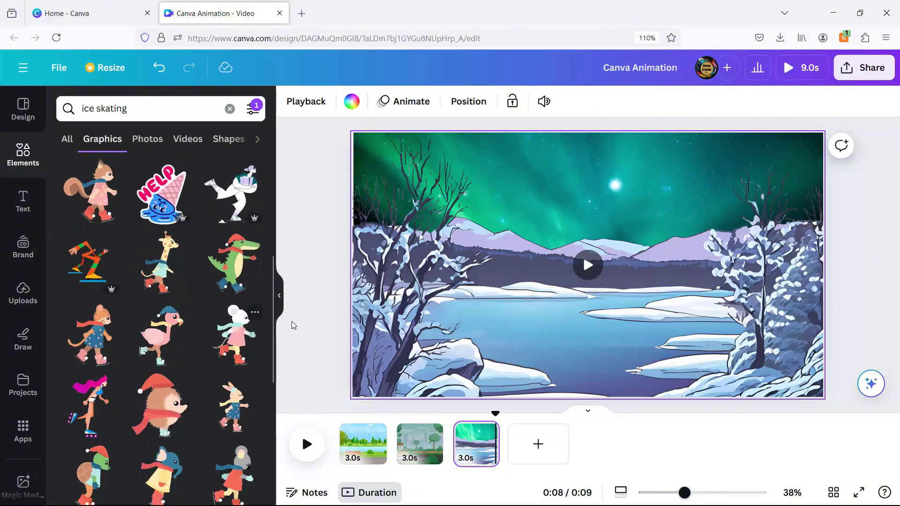
- Add the skating white mouse to the lake's foreground and give it a custom wavy motion path across the ice, keeping the Original movement style
{"action": "left_click", "coordinate": [234, 335]}
{"action": "mouse_move", "coordinate": [694, 197]}
{"action": "left_mouse_down"}
{"action": "mouse_move", "coordinate": [554, 331]}
{"action": "mouse_move", "coordinate": [520, 334]}
{"action": "mouse_move", "coordinate": [579, 361]}
{"action": "mouse_move", "coordinate": [623, 339]}
{"action": "left_mouse_up"}
{"action": "left_click", "coordinate": [416, 101]}
{"action": "left_click", "coordinate": [167, 225]}
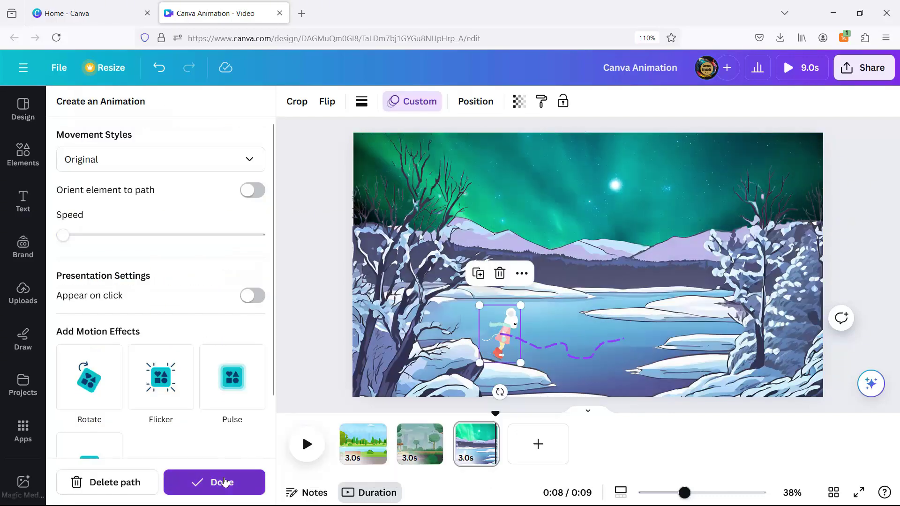
{"action": "left_click", "coordinate": [225, 482]}
- Add the skating flamingo near the lake's far shore and give it a custom motion path across the ice
{"action": "left_click", "coordinate": [159, 336]}
{"action": "left_click_drag", "start_coordinate": [462, 207], "coordinate": [633, 293]}
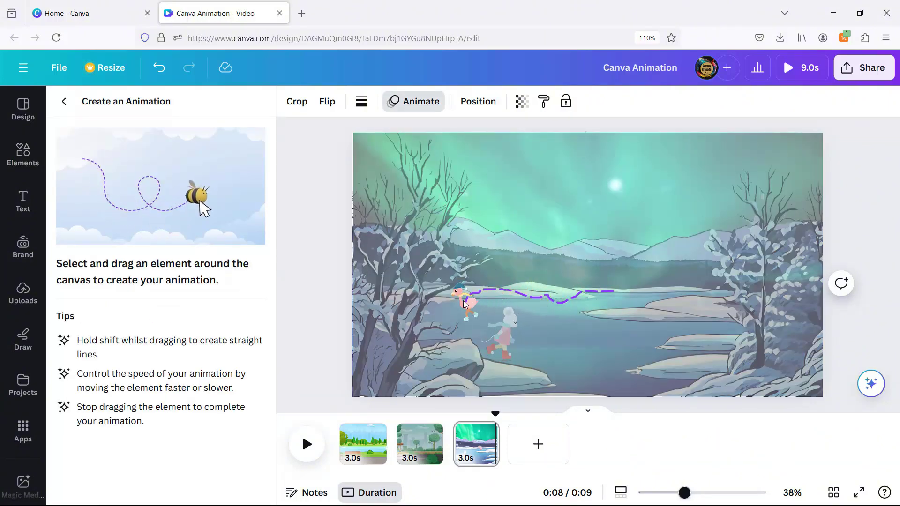
{"action": "left_click_drag", "start_coordinate": [501, 299], "coordinate": [498, 299]}
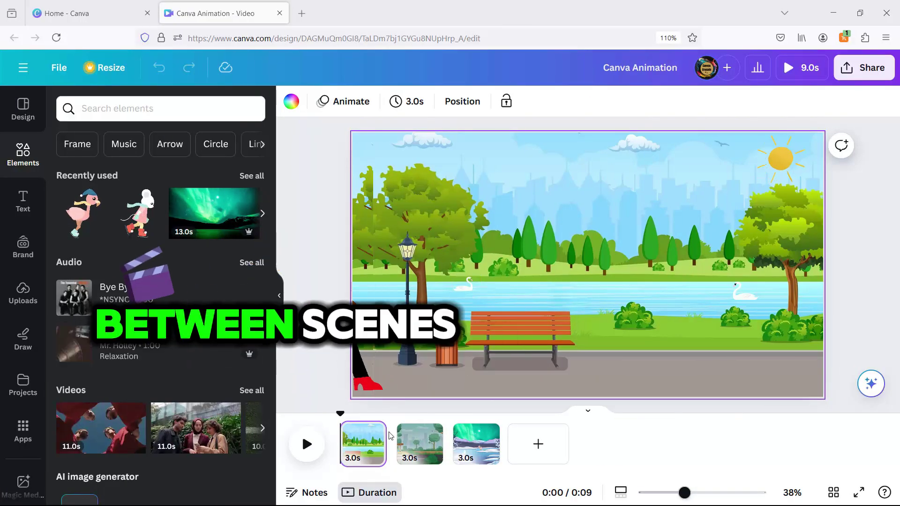
- Add a Dissolve transition between the park and rainy road scenes and apply it between all pages
{"action": "mouse_move", "coordinate": [398, 458]}
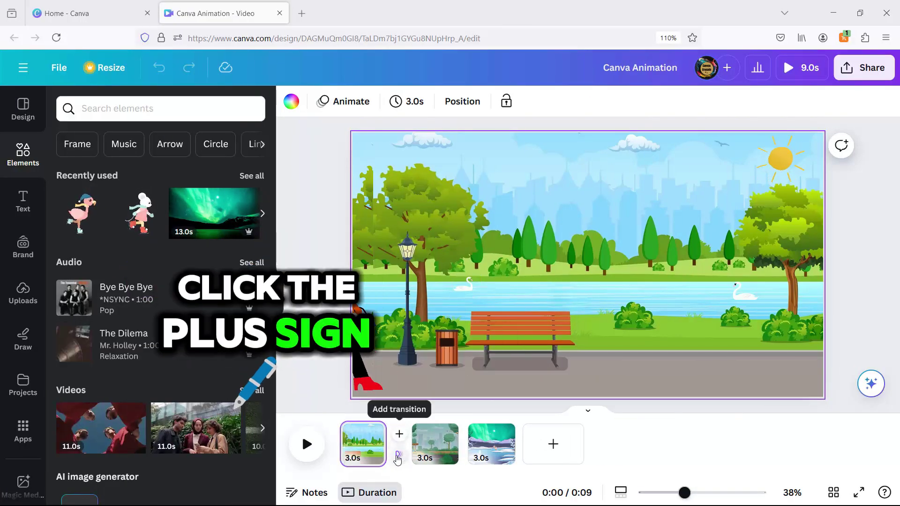
{"action": "left_click", "coordinate": [399, 457]}
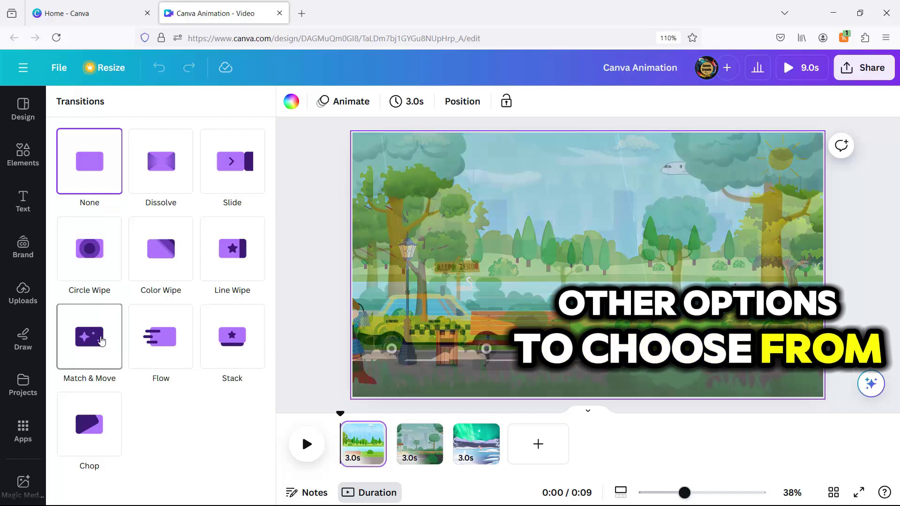
{"action": "left_click", "coordinate": [160, 181]}
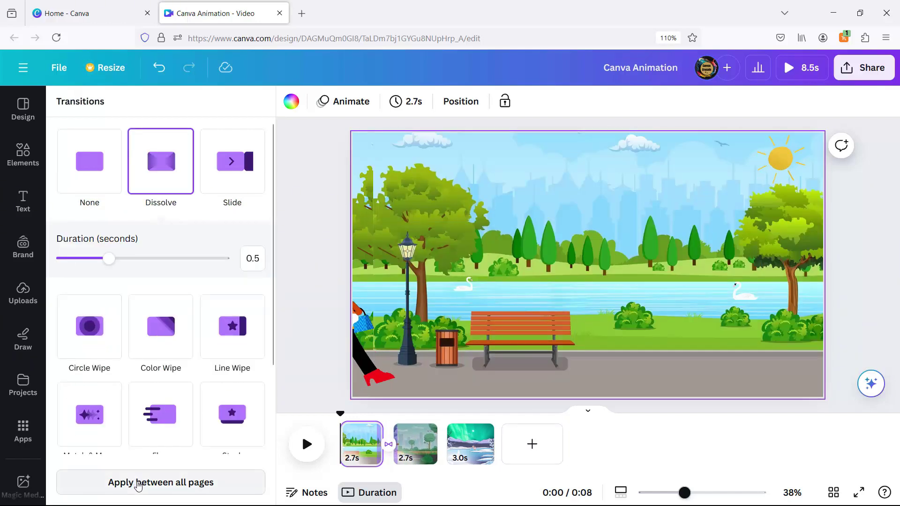
{"action": "left_click", "coordinate": [138, 483]}
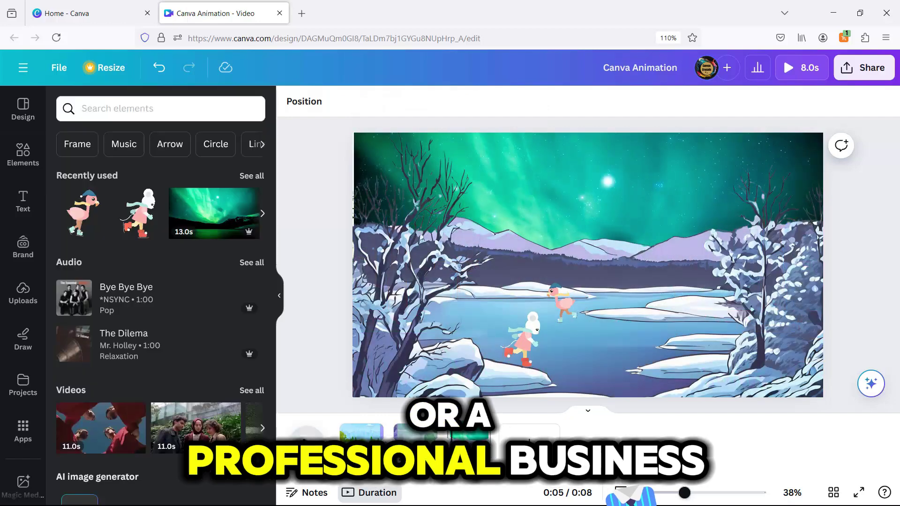
- Download all three pages of the design as an MP4 video in 1080p (HD)
{"action": "left_click", "coordinate": [864, 67]}
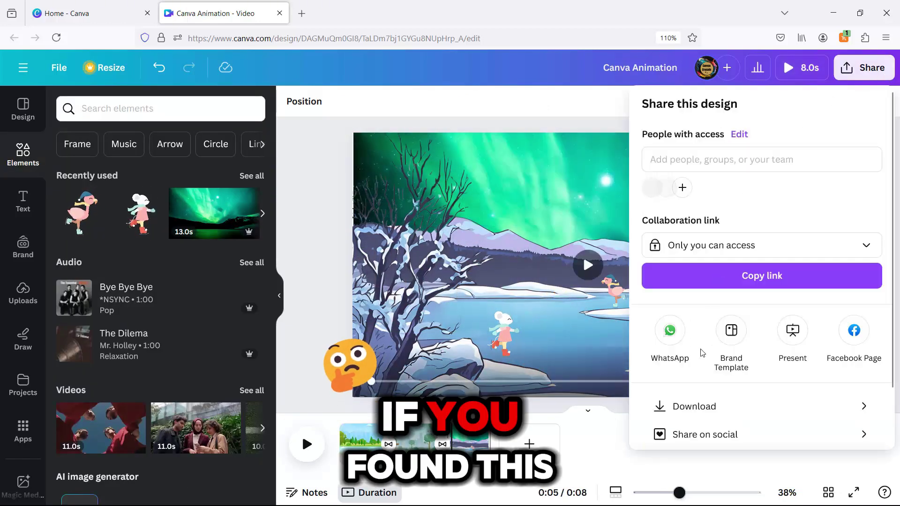
{"action": "left_click", "coordinate": [697, 405]}
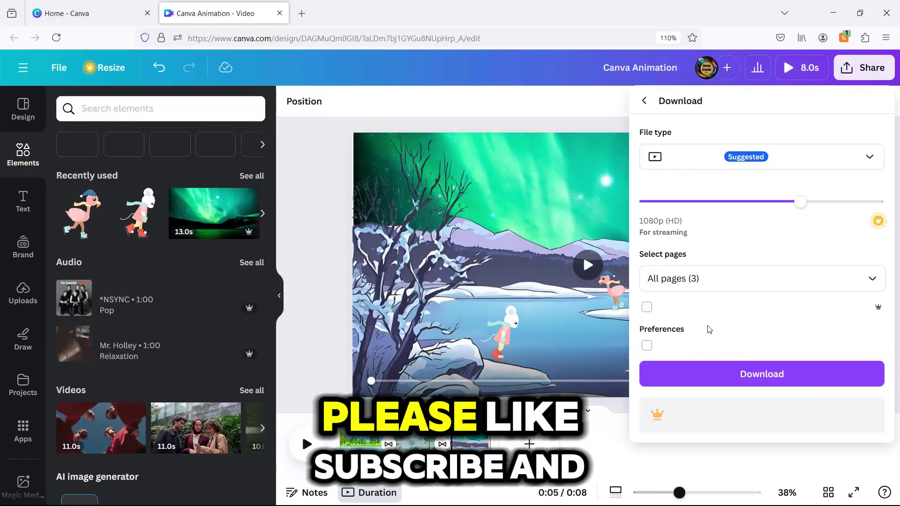
{"action": "left_click", "coordinate": [764, 375]}
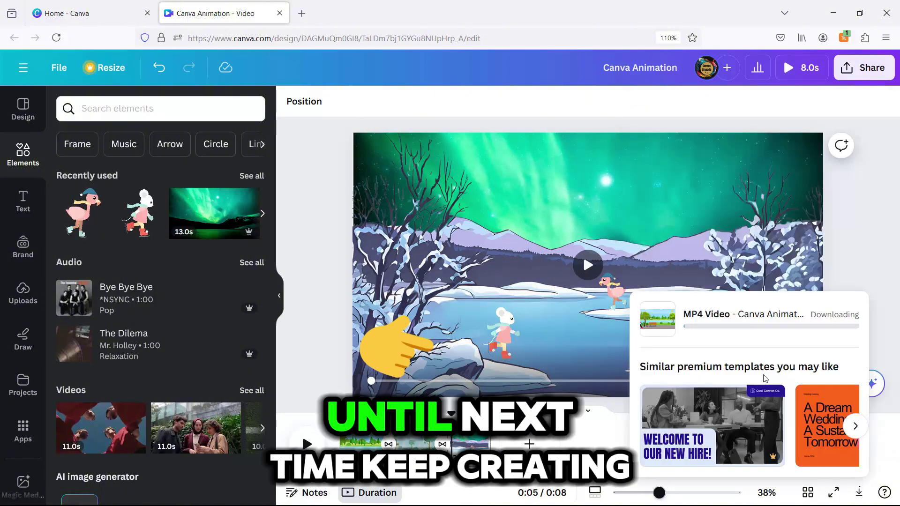